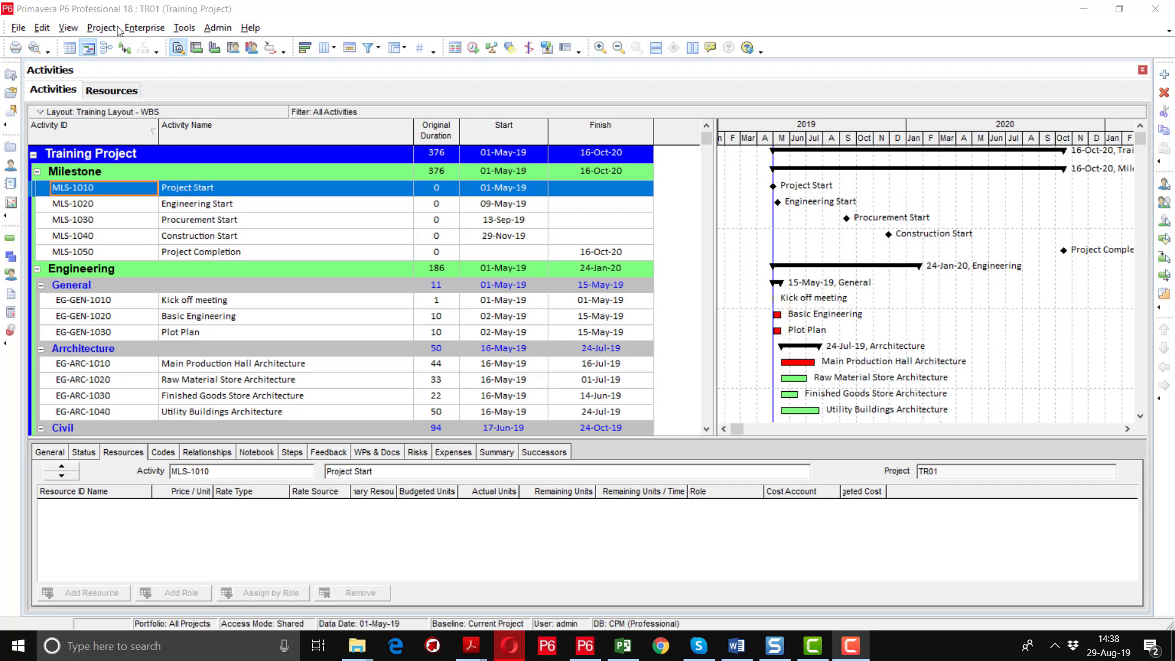
Step: Open the Enterprise menu to reach the enterprise dictionaries, including Roles
left_click(137, 31)
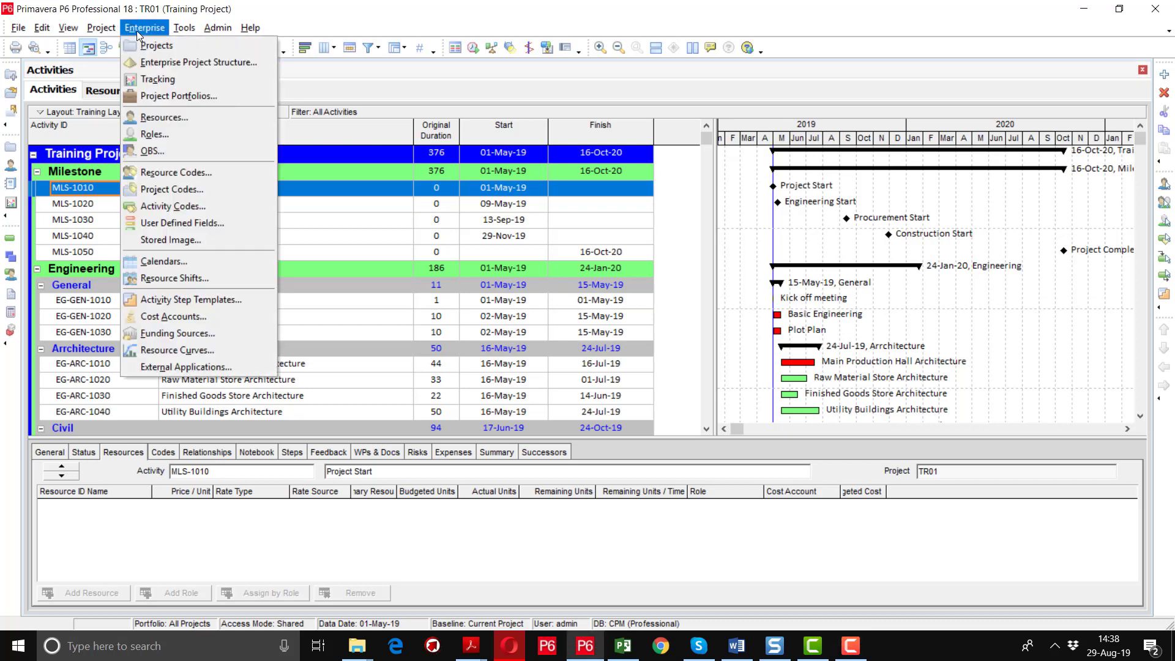
Step: Add a role with ID CPM-R and name CPM-ROLES in the Roles dictionary
left_click(156, 135)
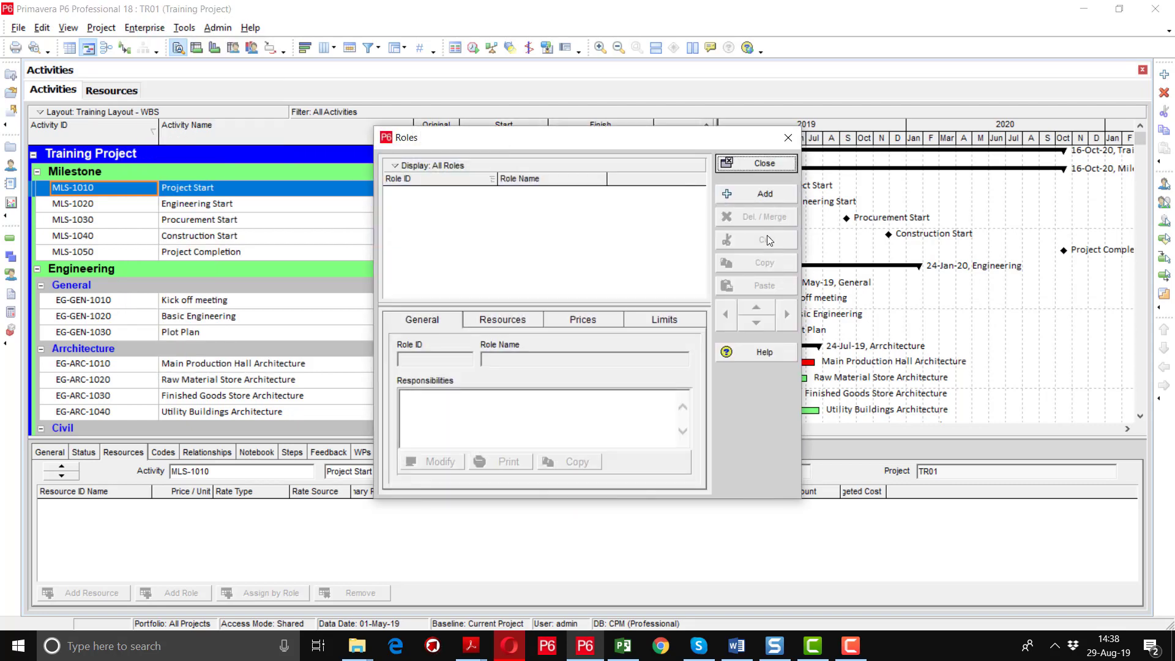
left_click(764, 193)
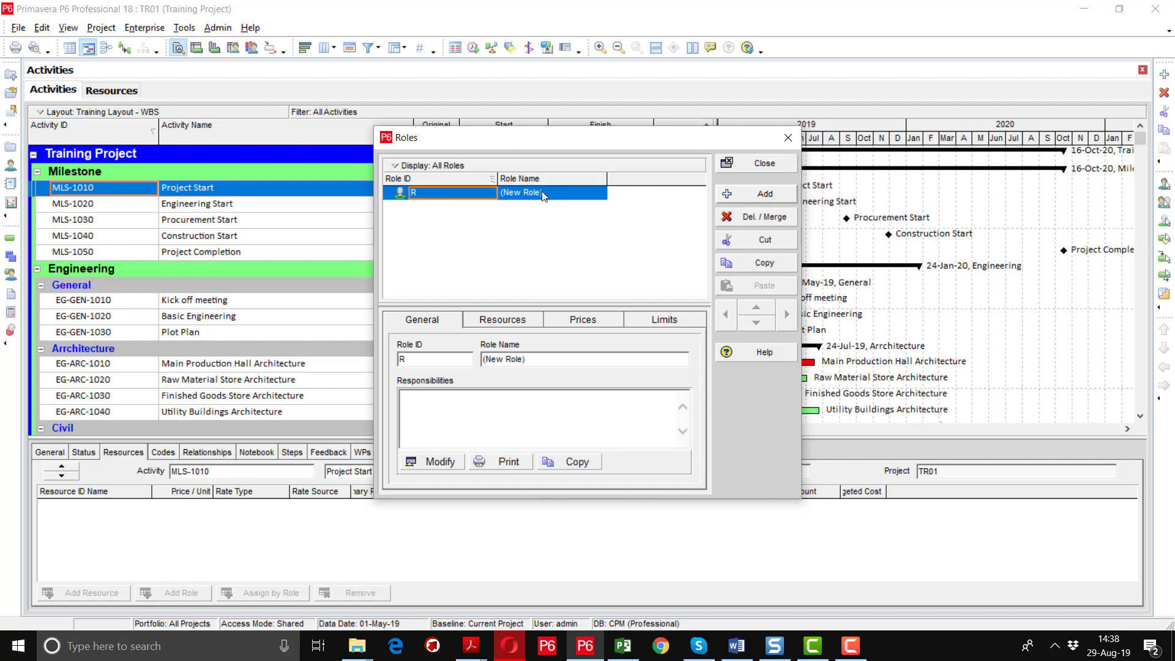
type("R")
left_click(433, 192)
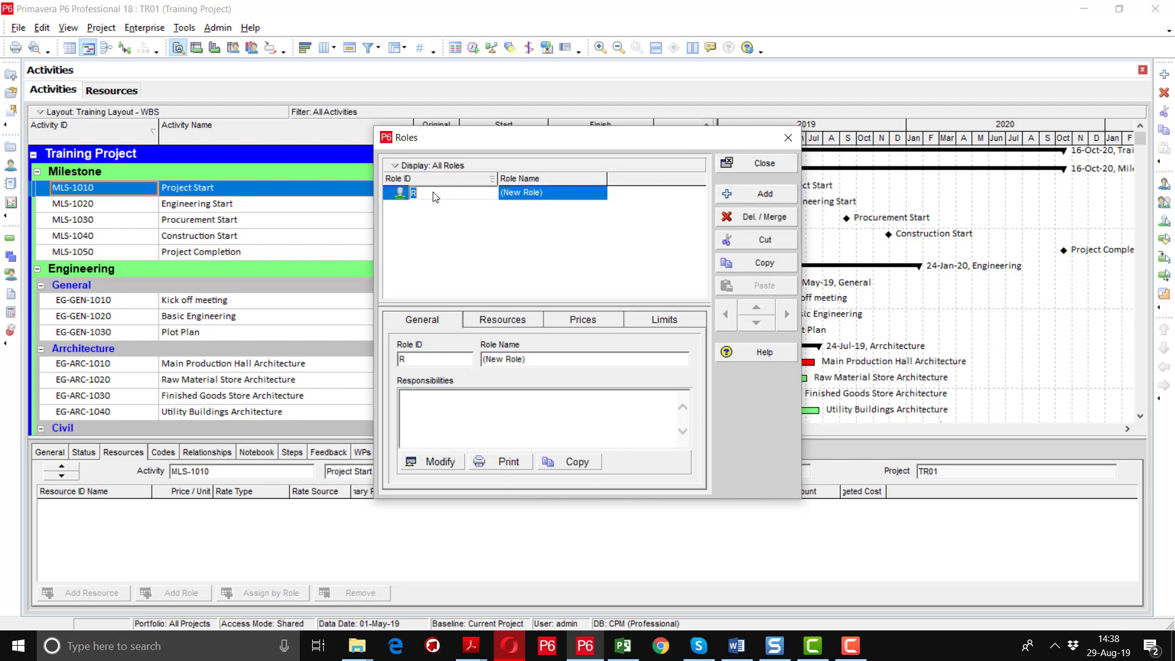
type("CPM-R")
key("Tab")
type("Roles")
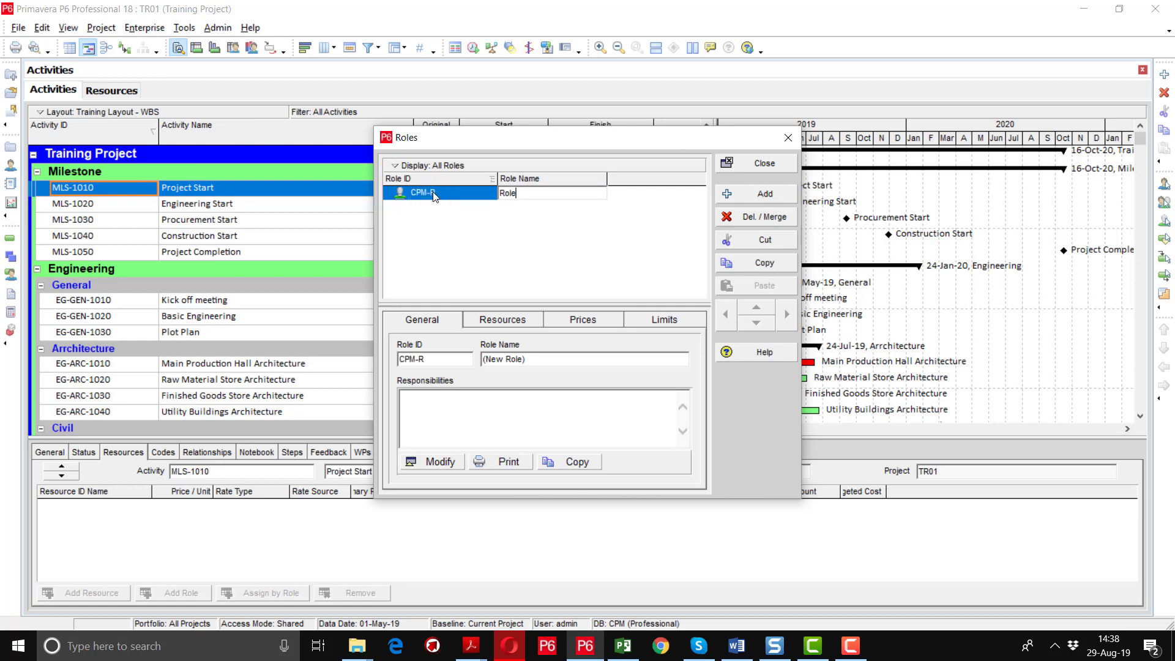
key("BackSpace")
key("BackSpace")
key("BackSpace")
key("BackSpace")
key("BackSpace")
type("CPM-ROLES")
key("Return")
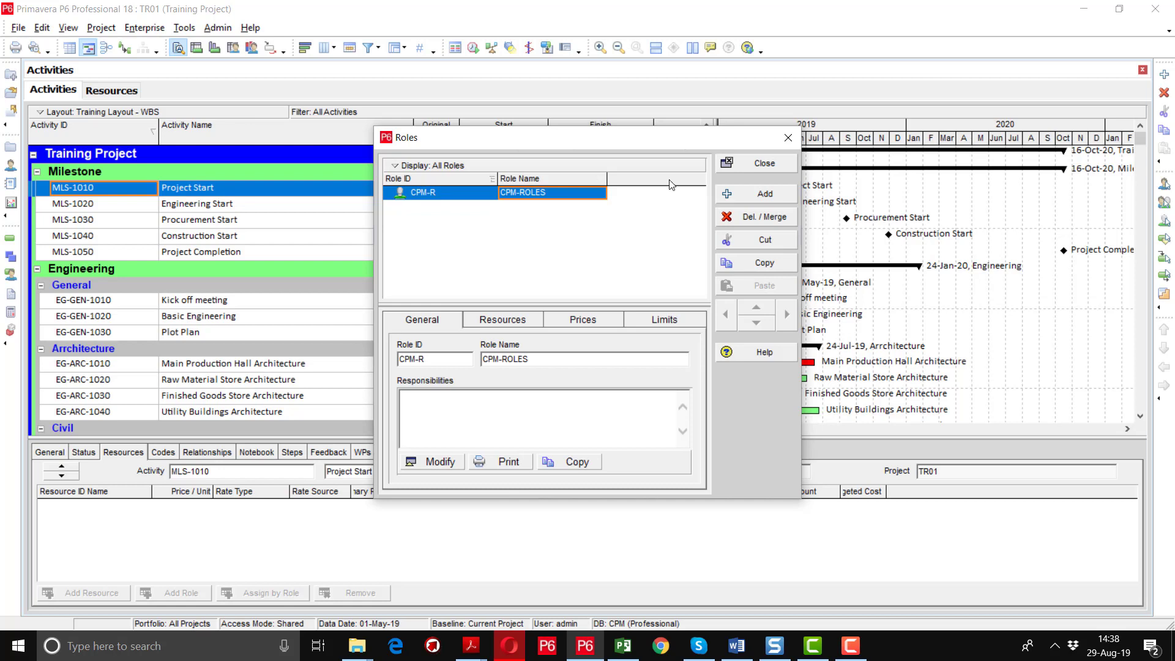
Step: Add a child role under CPM-R with ID A and name Architect
left_click(745, 198)
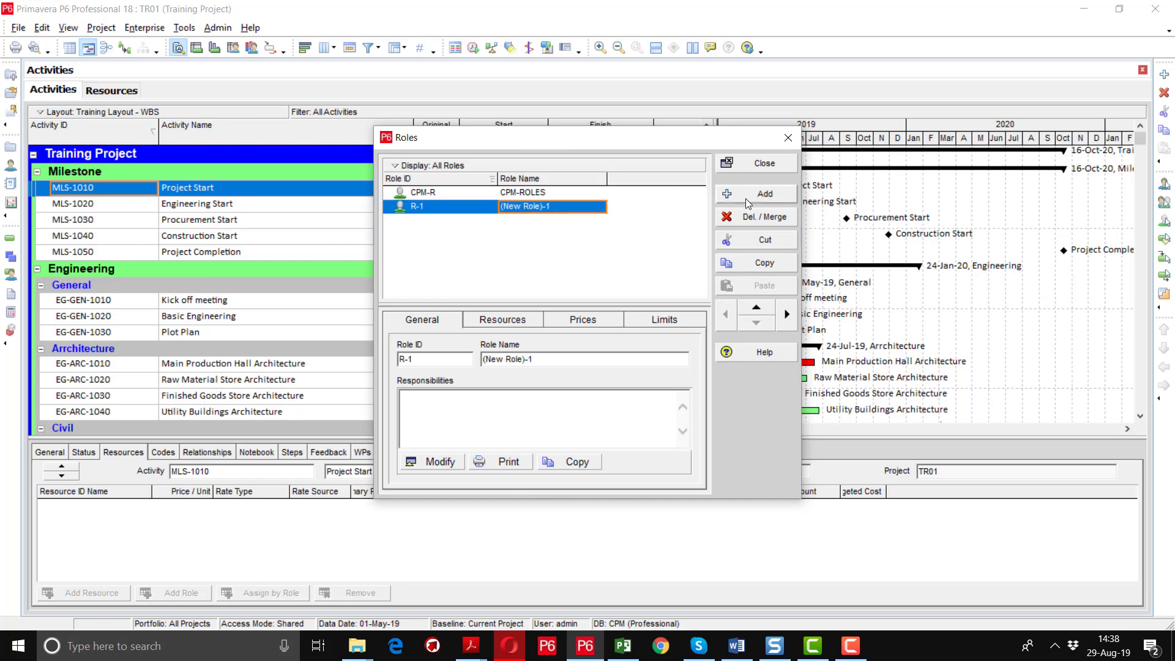
left_click(787, 315)
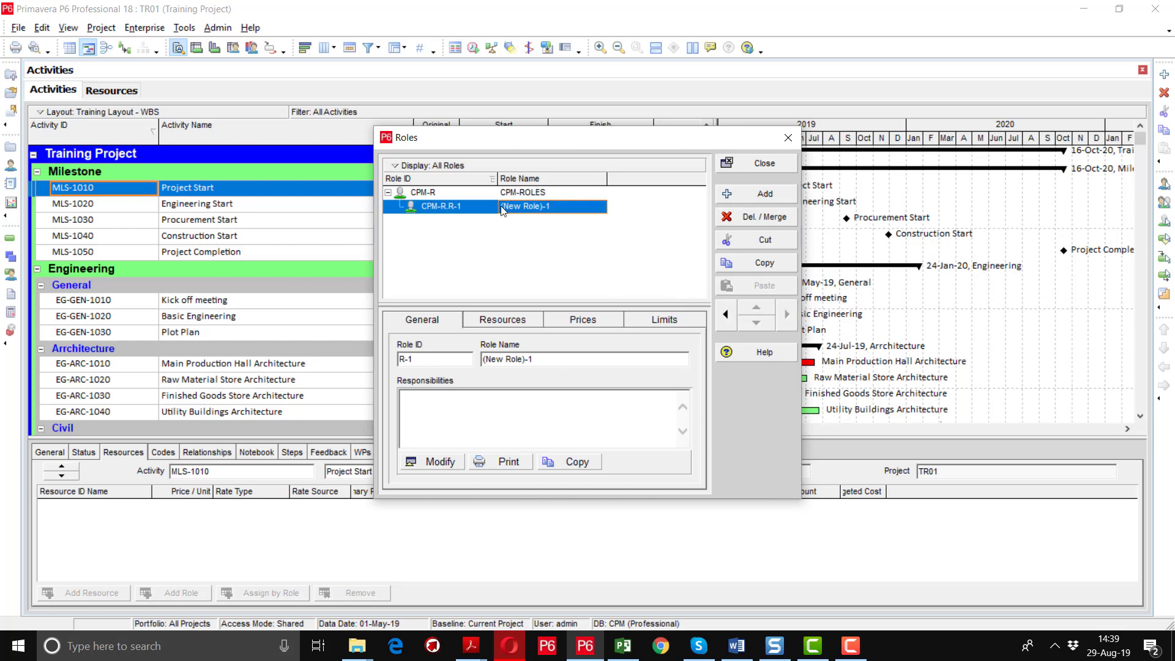
left_click(469, 208)
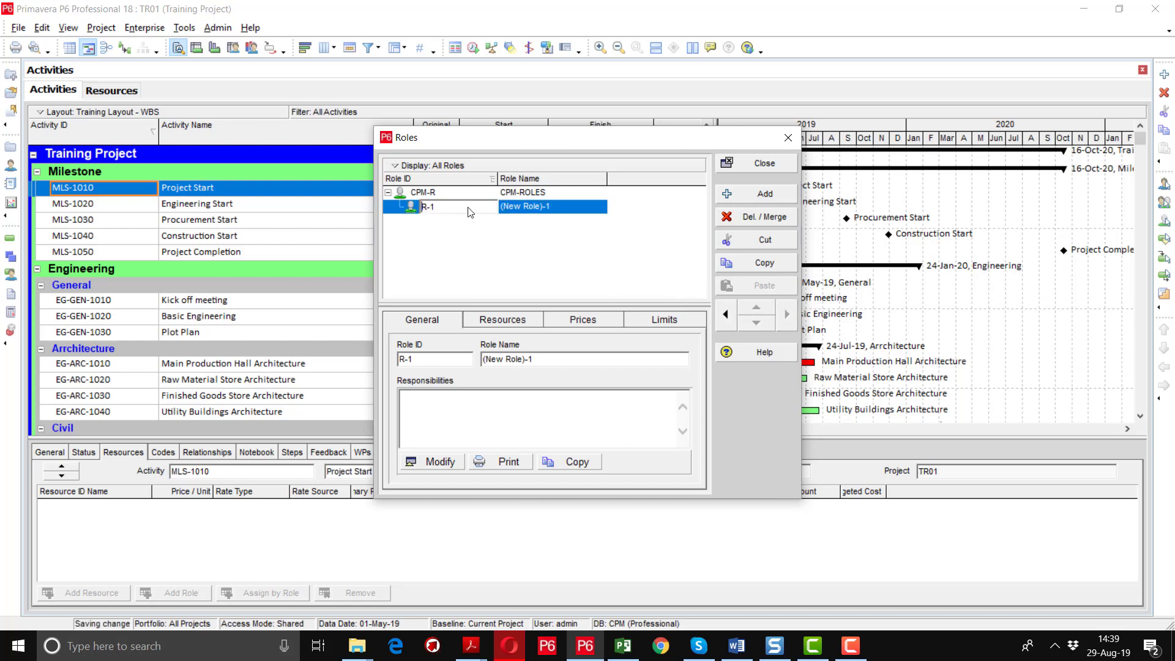
double_click(469, 208)
type("A")
key("Tab")
type("Archiye")
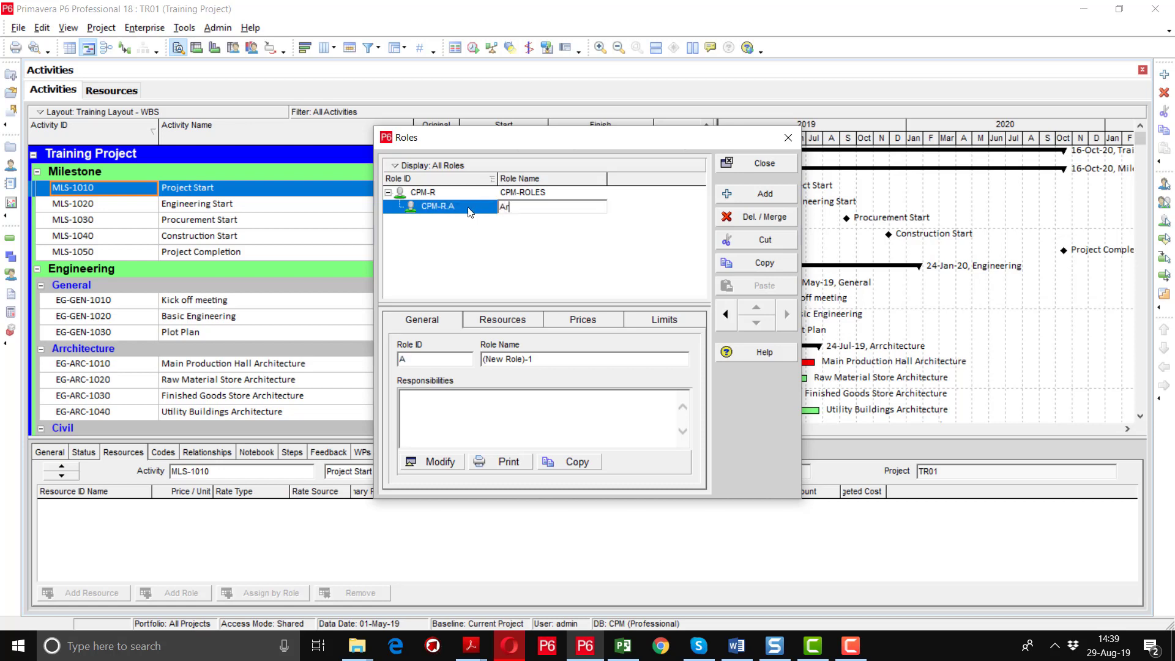
key("BackSpace")
key("BackSpace")
type("tect")
key("Return")
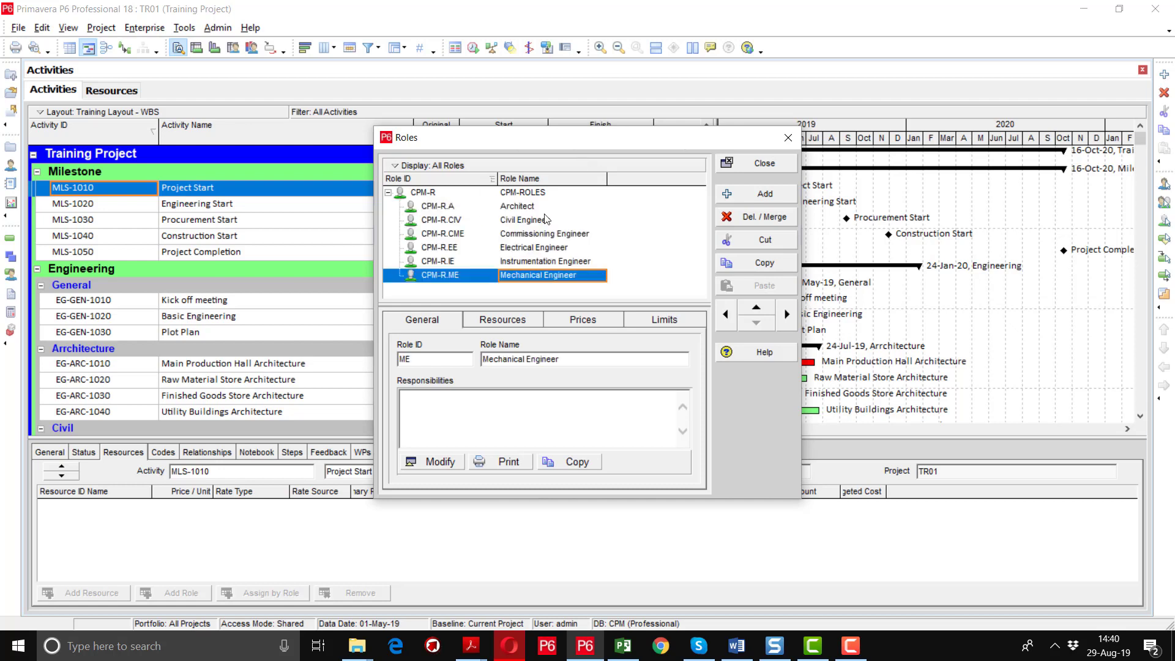
Step: Add the Procurement Engineer role to the list
left_click(765, 193)
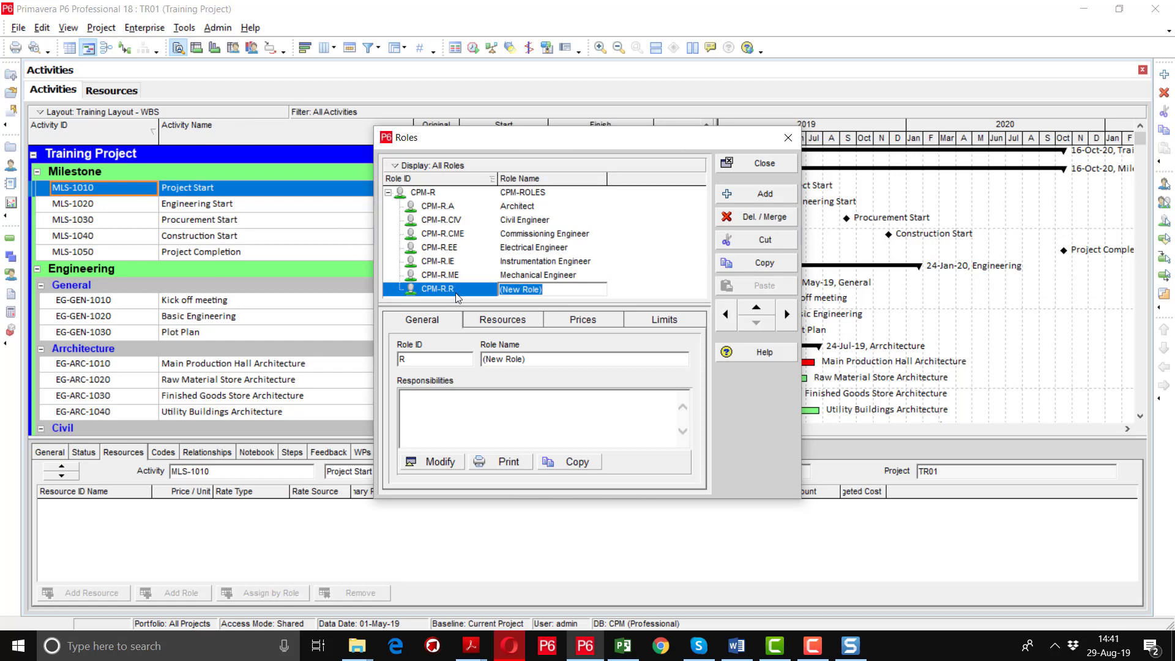
type("Procurement Engineer")
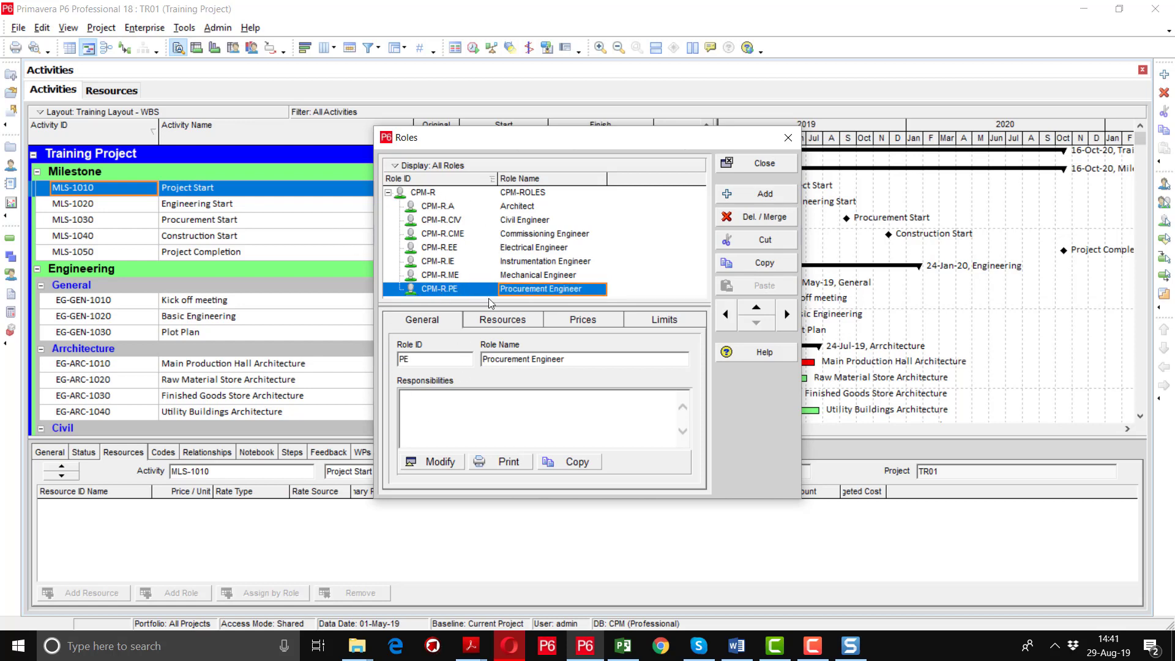
left_click(443, 323)
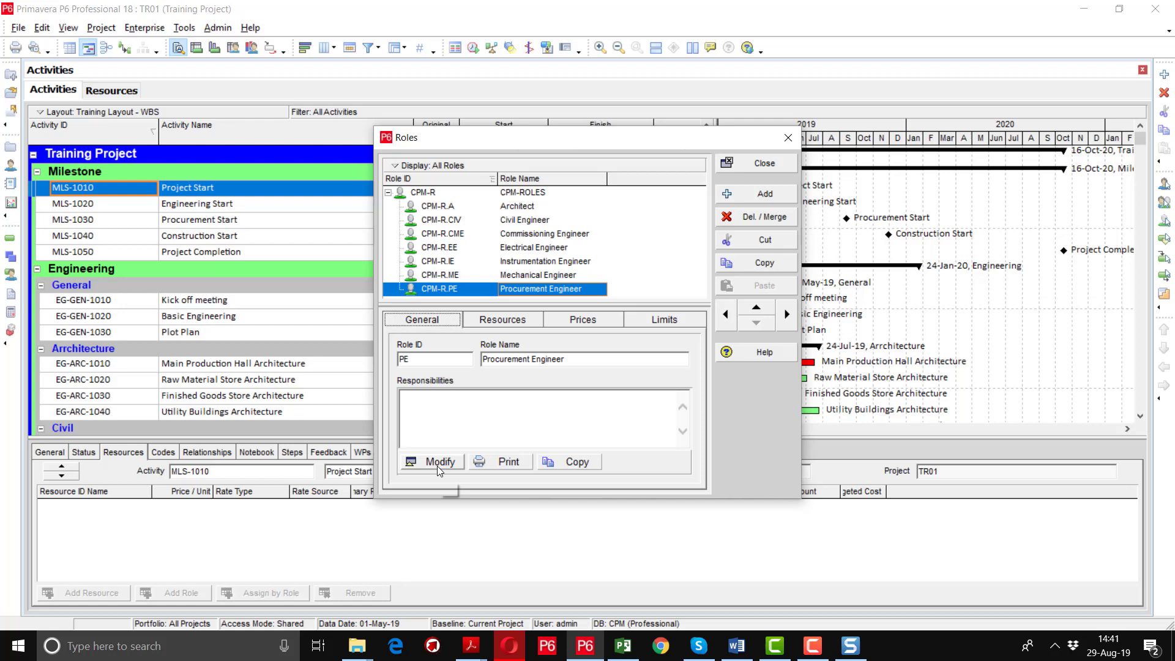
Step: Open the Architect role's responsibilities and enter 'To Prepare the Shop Drawings'
left_click(526, 207)
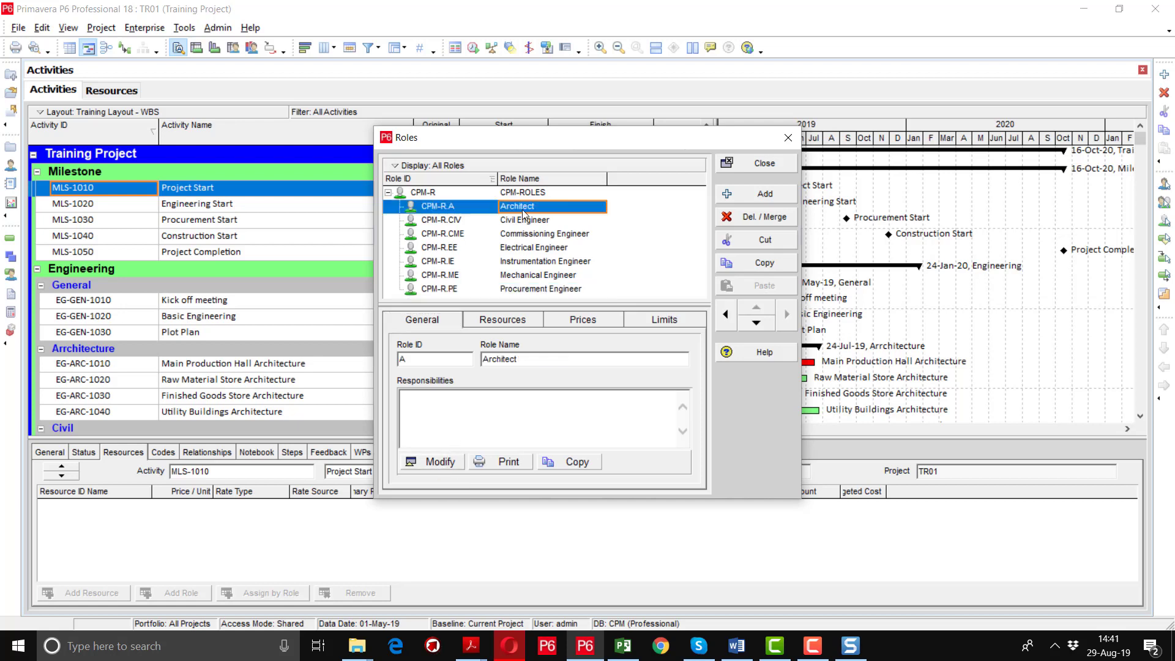
left_click(439, 463)
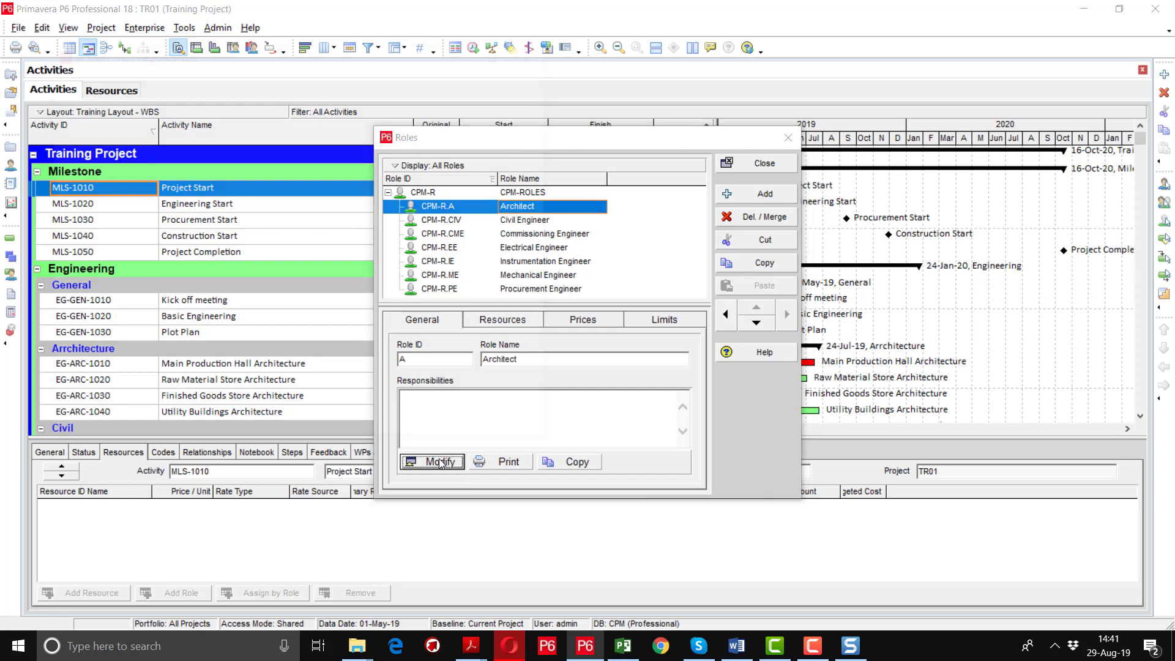
left_click(234, 112)
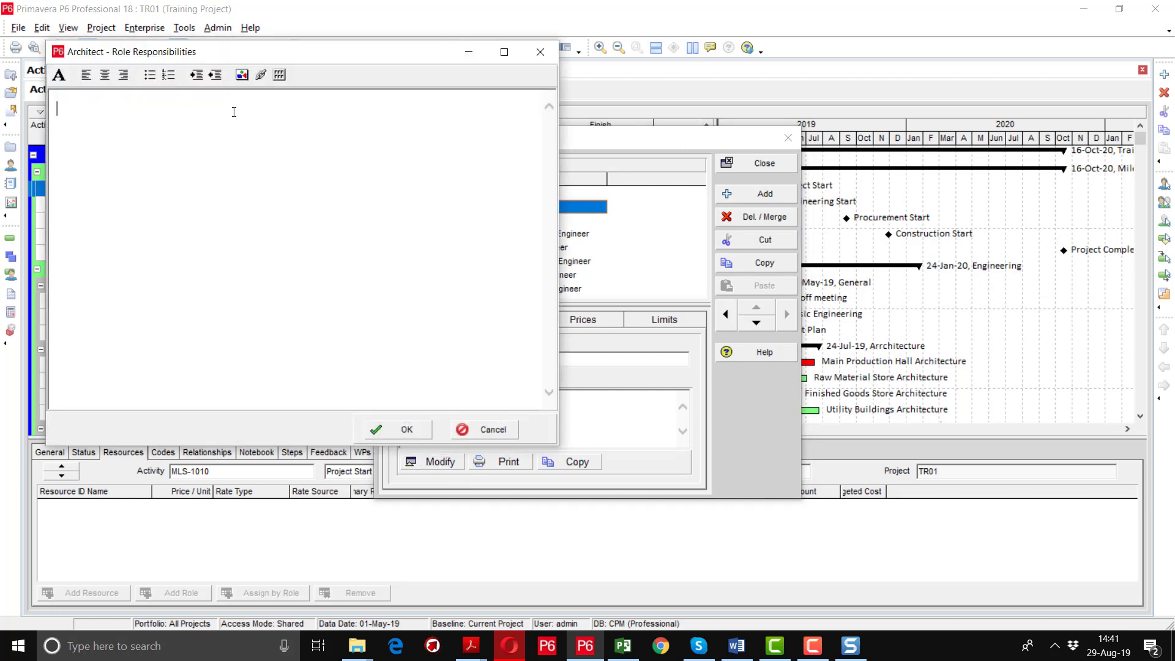
type("To Prepare the Shop ")
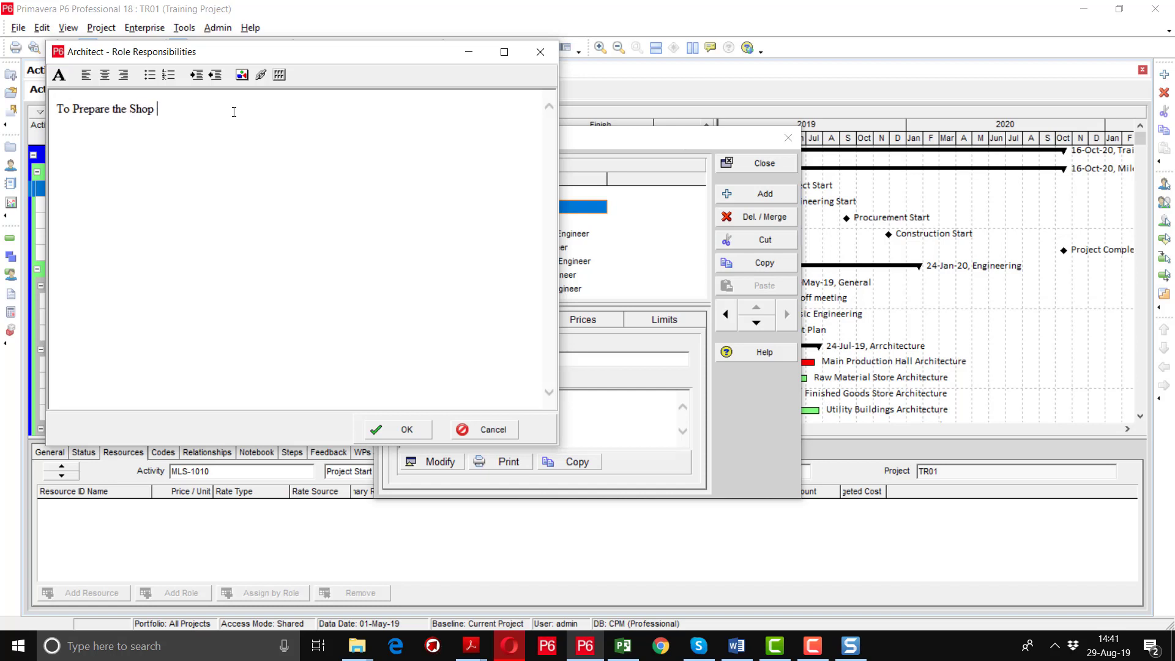
type("Drawings")
key("Return")
Step: Add the line 'To Render different Hand Sketeches' and select all the text
type("To Render diffwer")
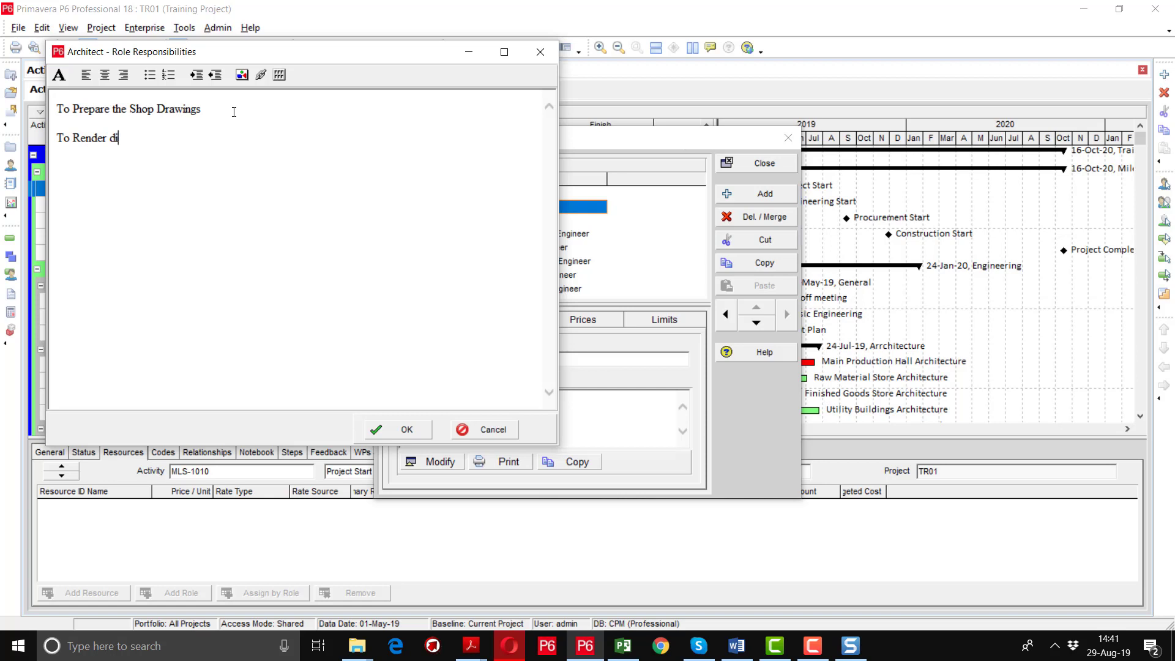
key("BackSpace")
key("BackSpace")
key("BackSpace")
type("eren t")
key("BackSpace")
key("BackSpace")
type("t Hand Skete")
key("BackSpace")
key("BackSpace")
type("te")
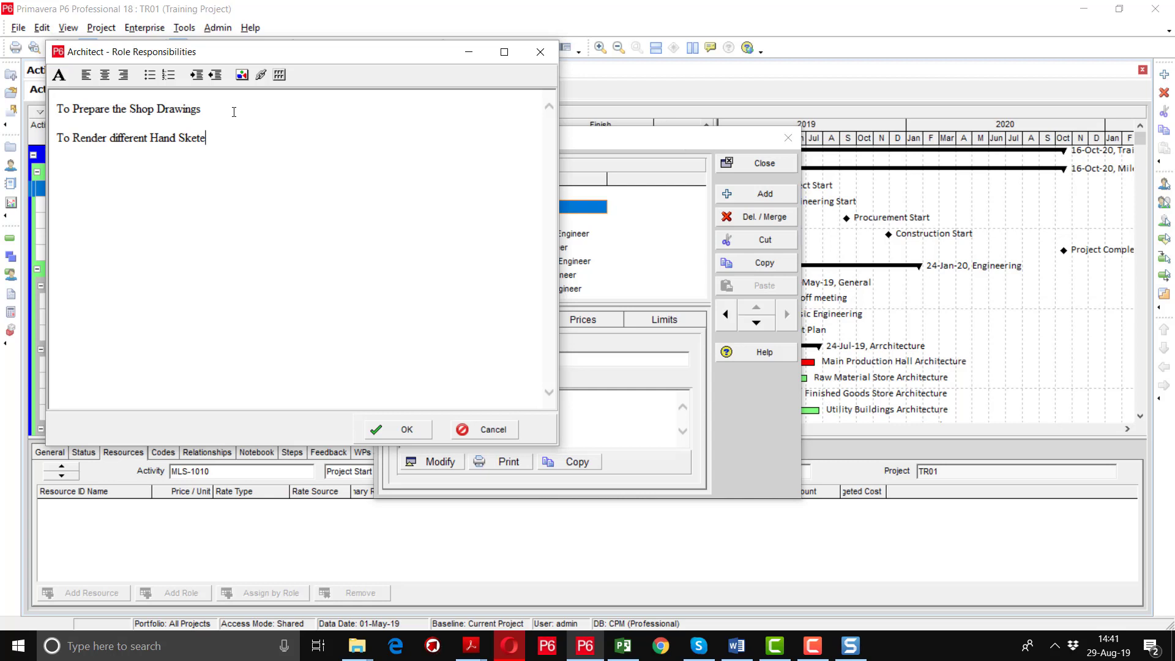
type("ches")
key("Return")
left_click_drag(150, 138, 226, 138)
left_click(57, 109, "shift")
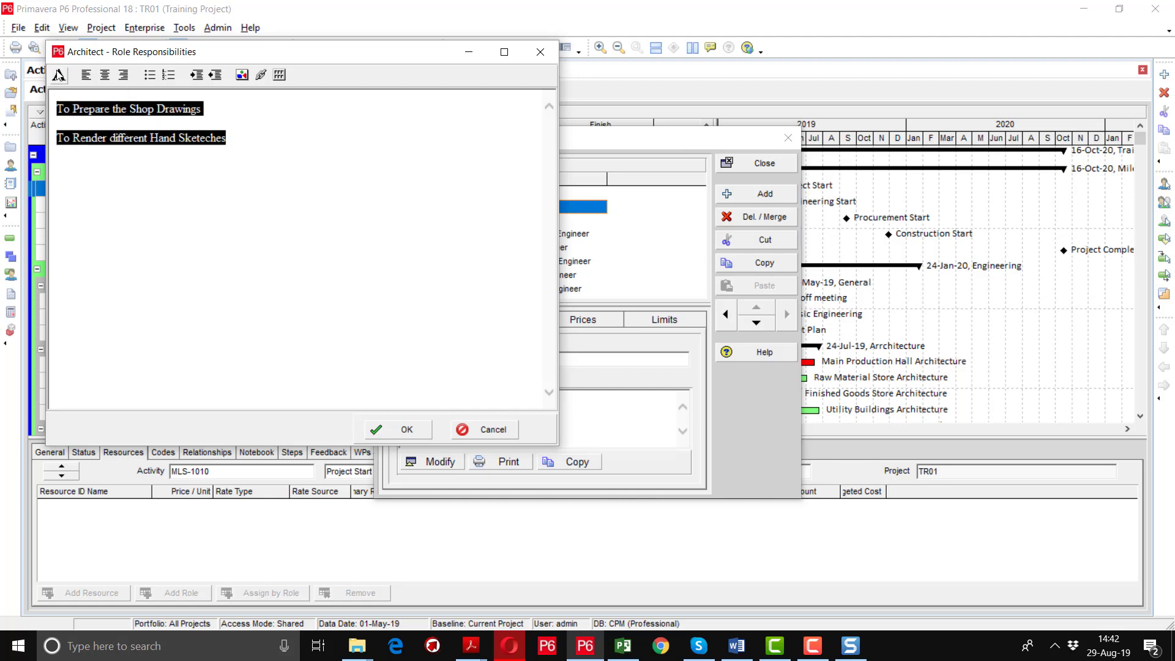
Step: Save the Architect responsibilities, preview them for printing, then show the role's Resources tab
left_click(404, 429)
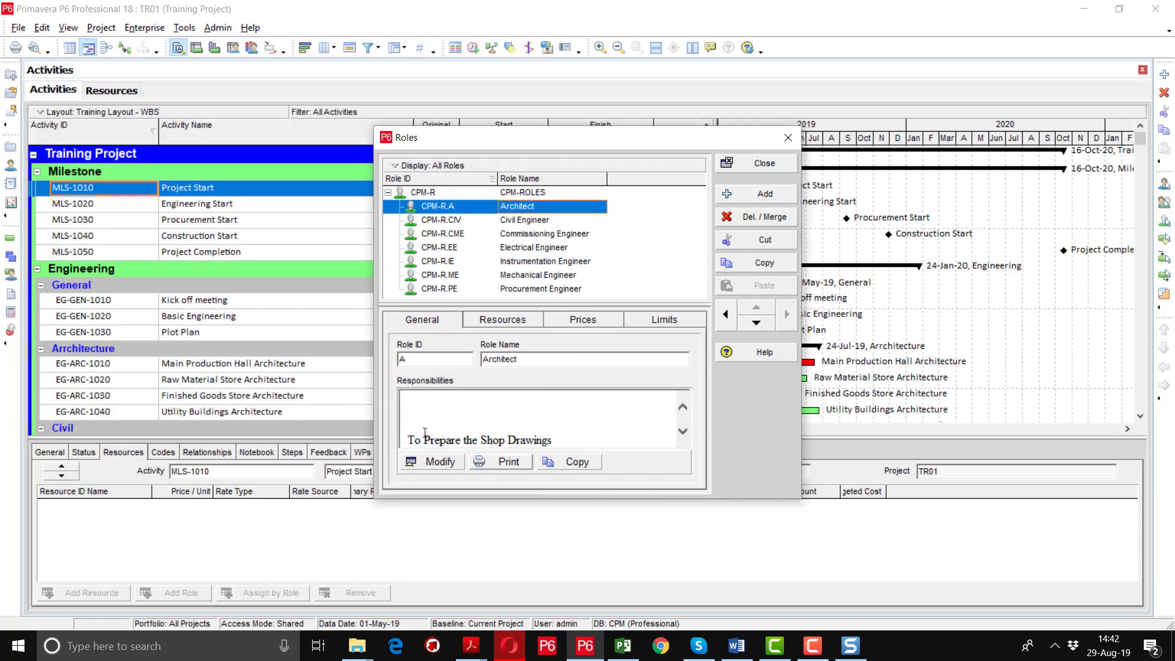
scroll(500, 398, "down", 2)
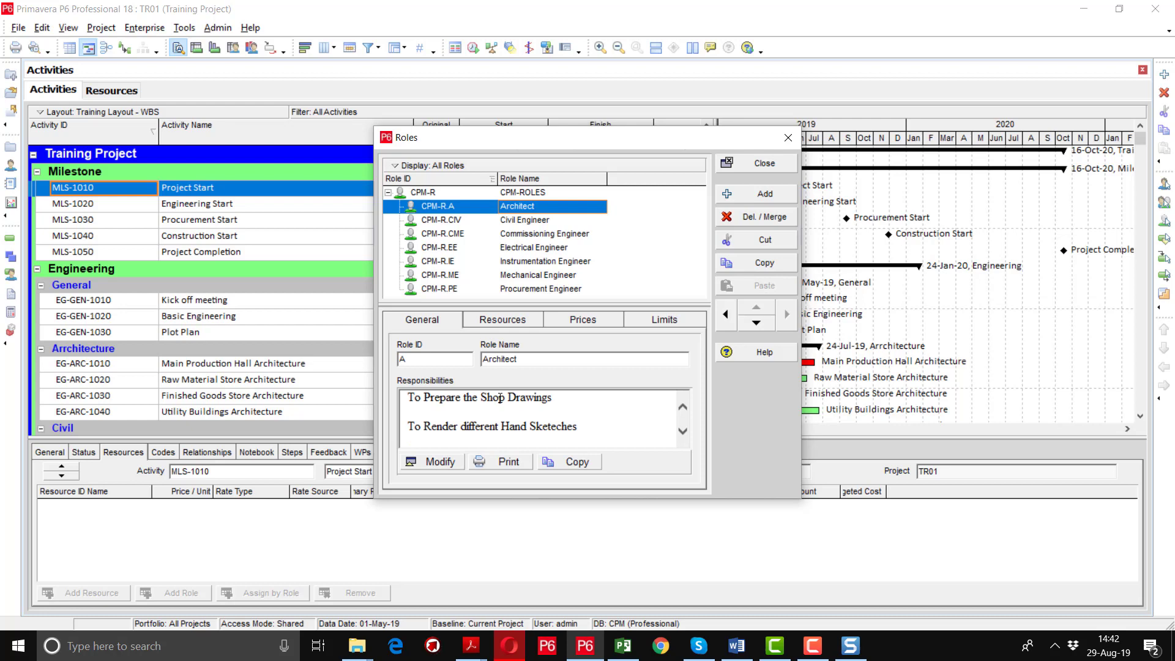
left_click(508, 462)
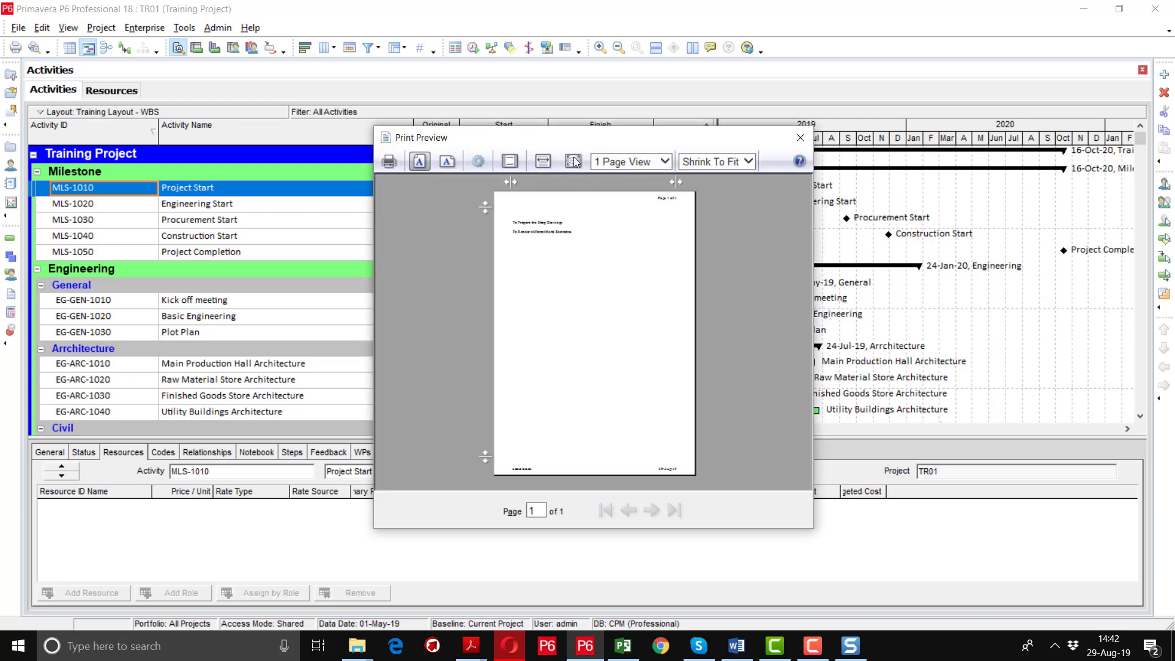
left_click(800, 138)
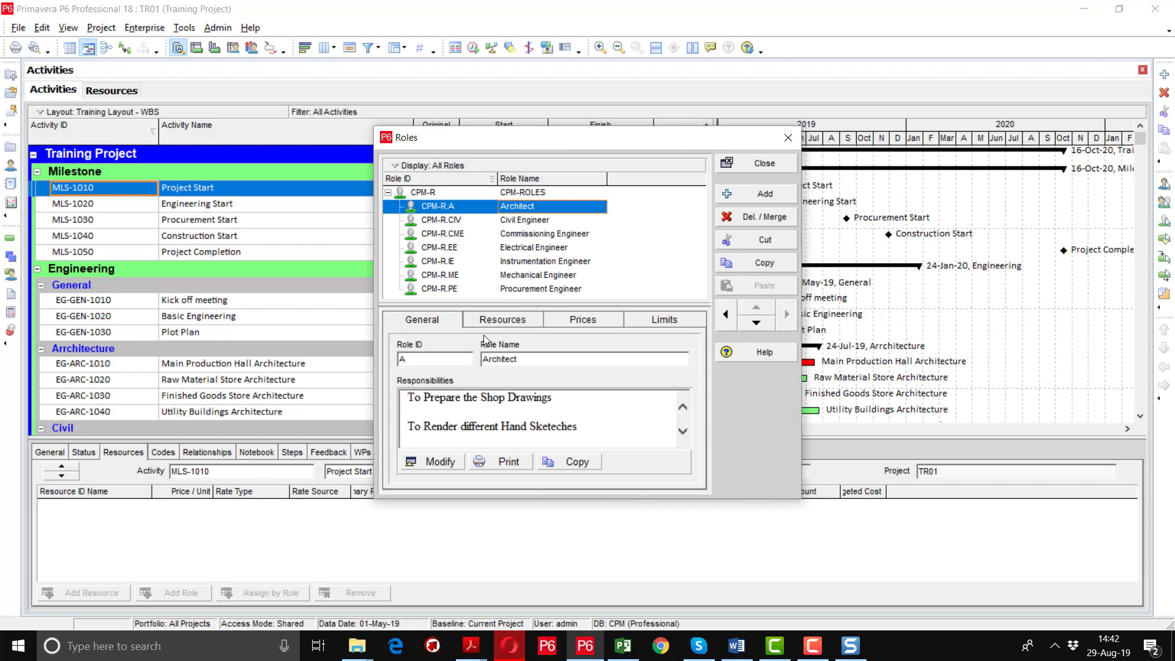
left_click(497, 324)
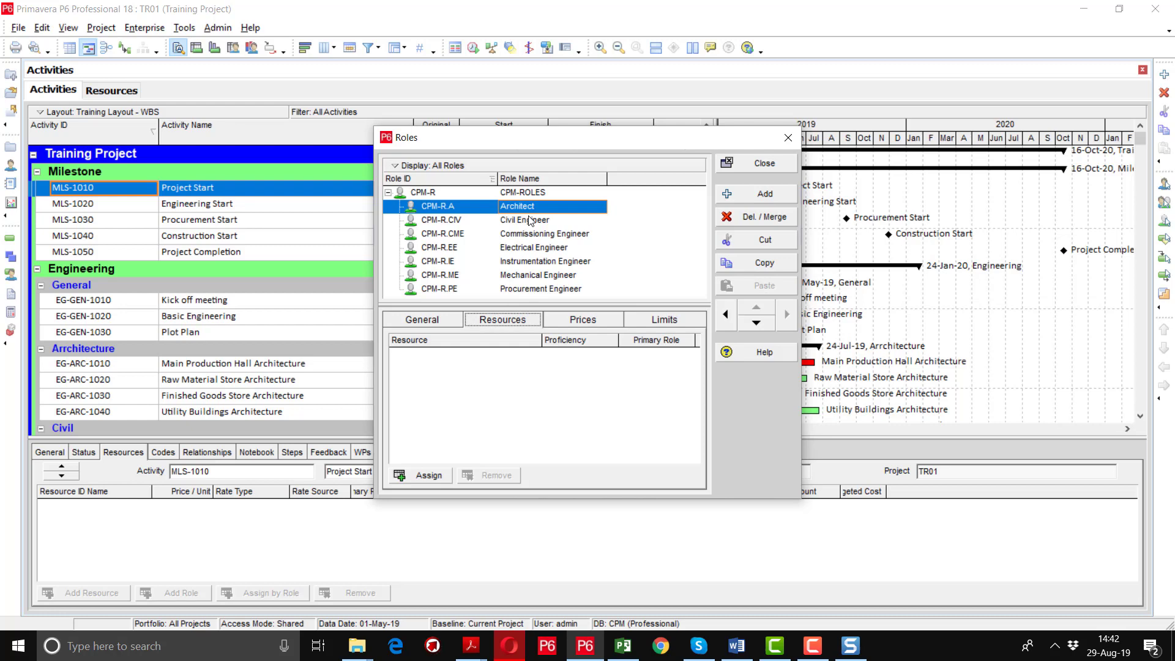
Step: Assign DES-01, DES-02 and DES-03 to Architect as primary role at 3 - Skilled
left_click(429, 475)
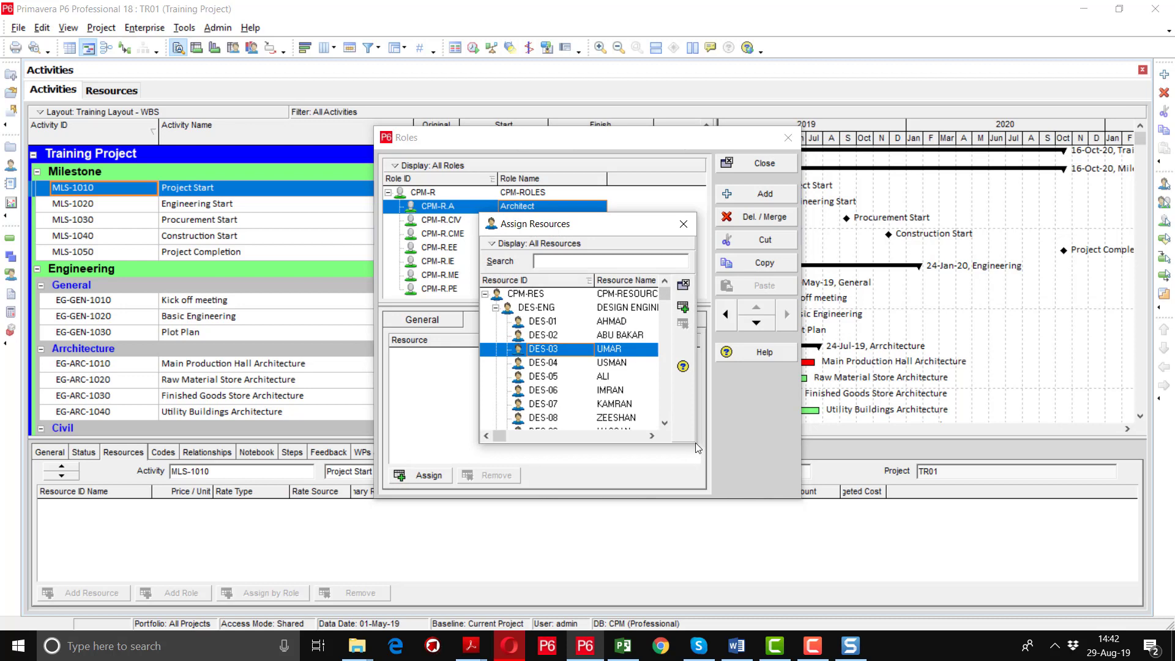
left_click_drag(696, 442, 965, 442)
left_click(624, 323)
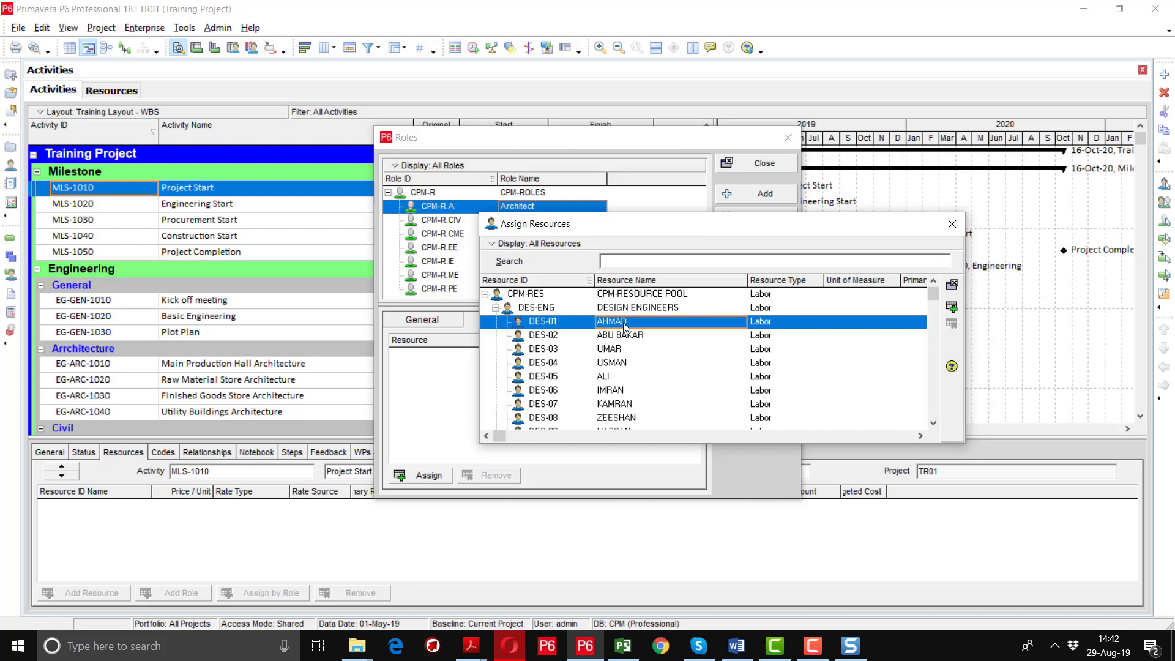
key("shift+Down")
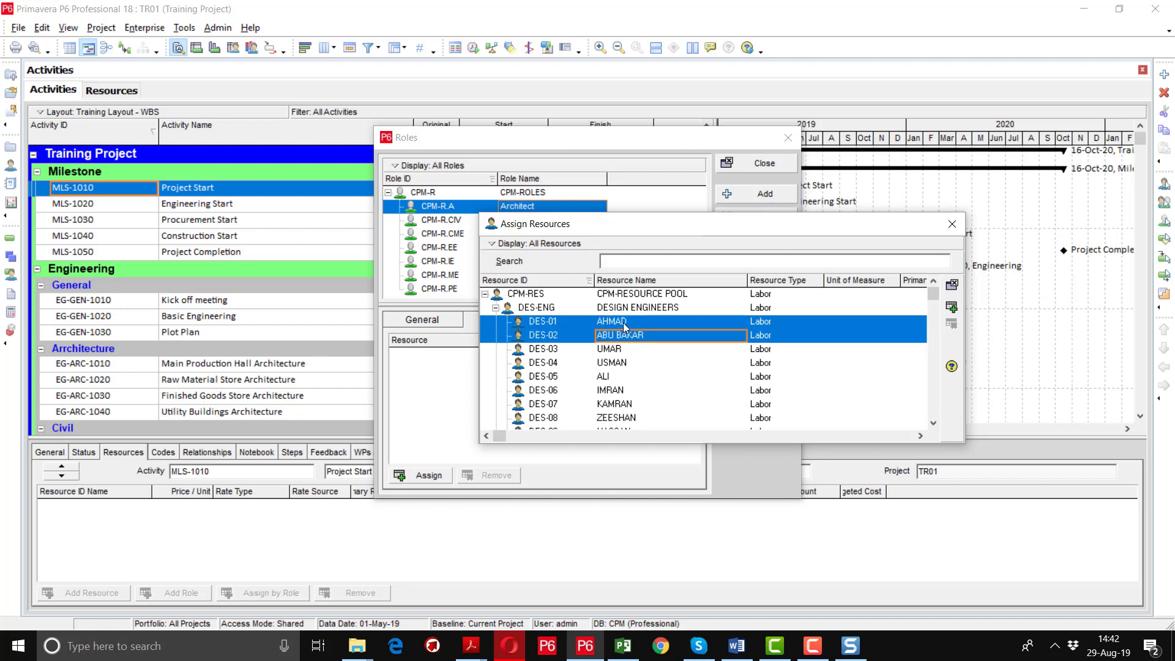
key("shift+Down")
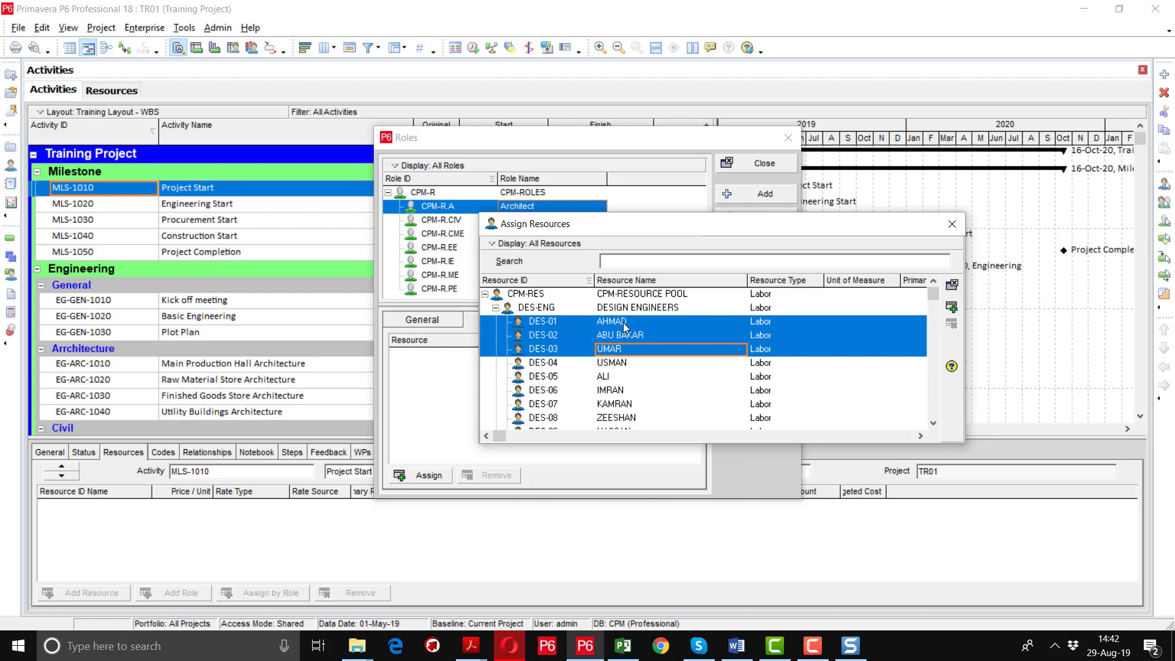
left_click(955, 310)
left_click(953, 225)
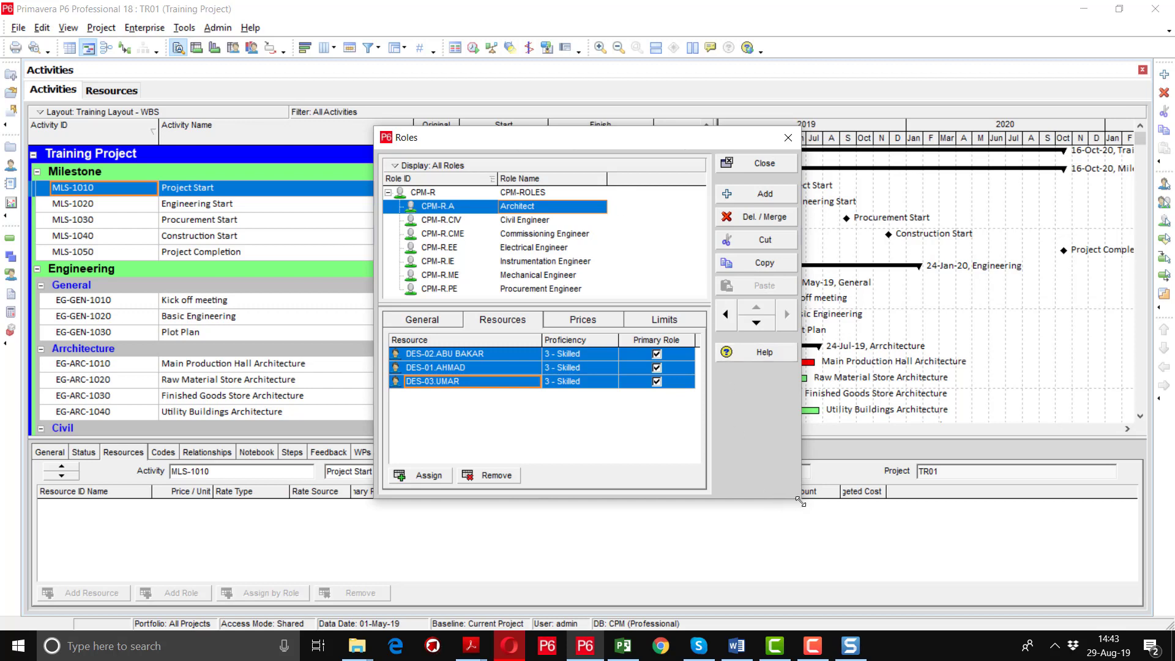
left_click_drag(802, 501, 872, 536)
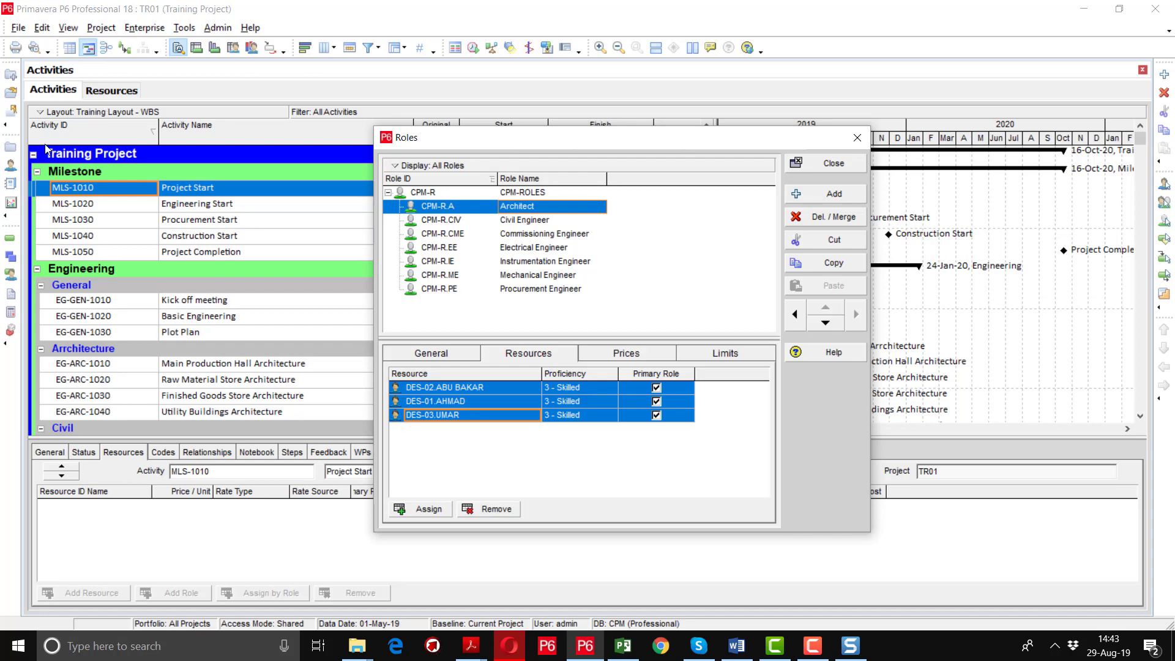
Step: Close the Roles dictionary and check DES-01's primary role in the Resources list
key("Escape")
left_click(111, 91)
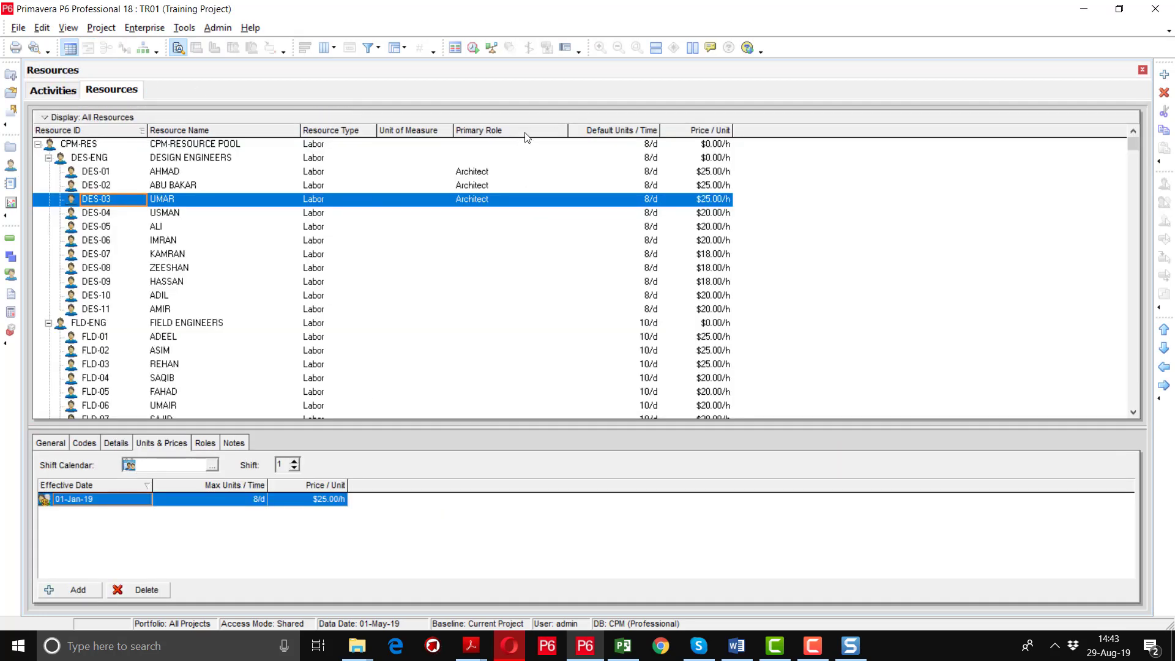
left_click(499, 174)
double_click(499, 173)
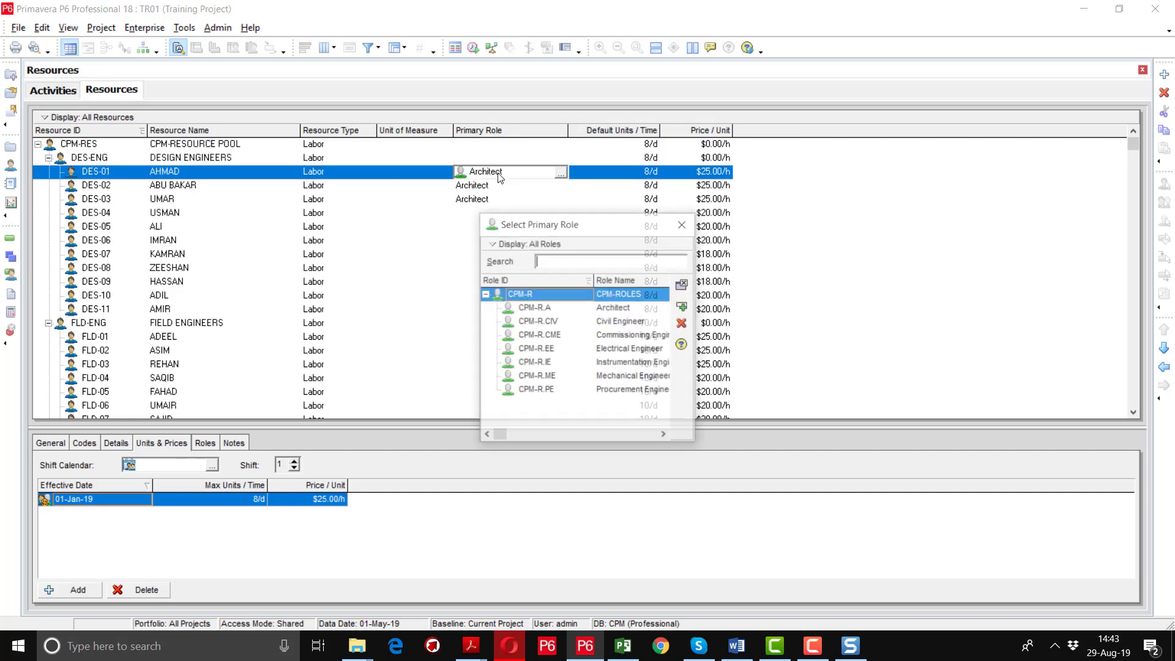
left_click(683, 224)
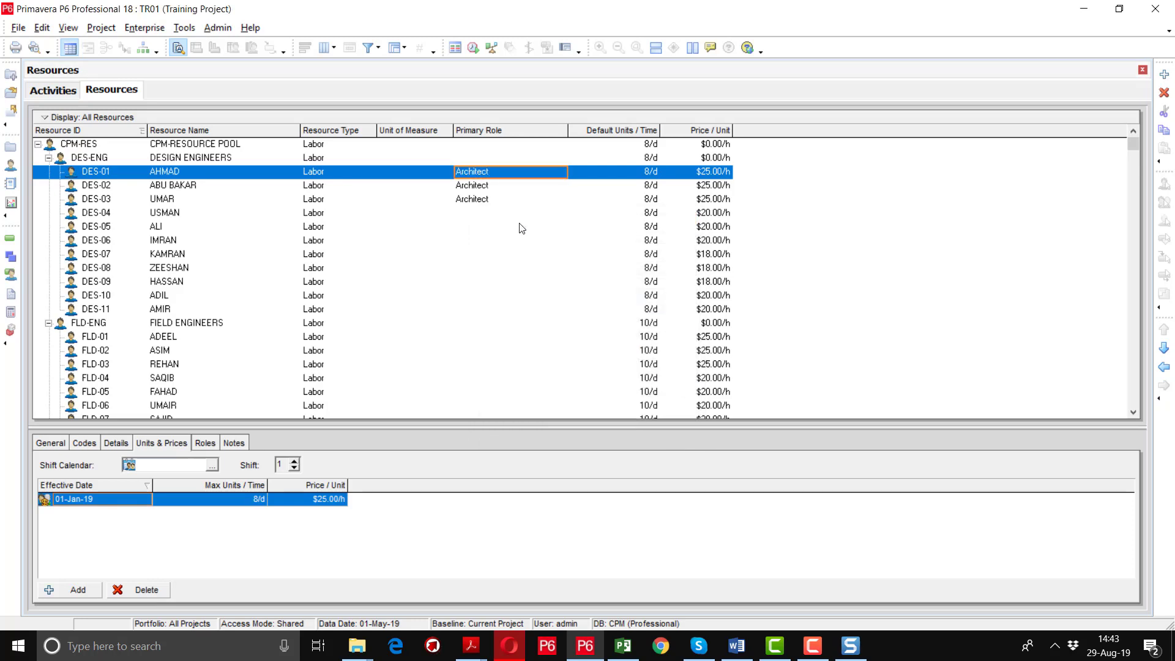
Step: Set Civil Engineer as the primary role for DES-04 and DES-05
left_click(519, 215)
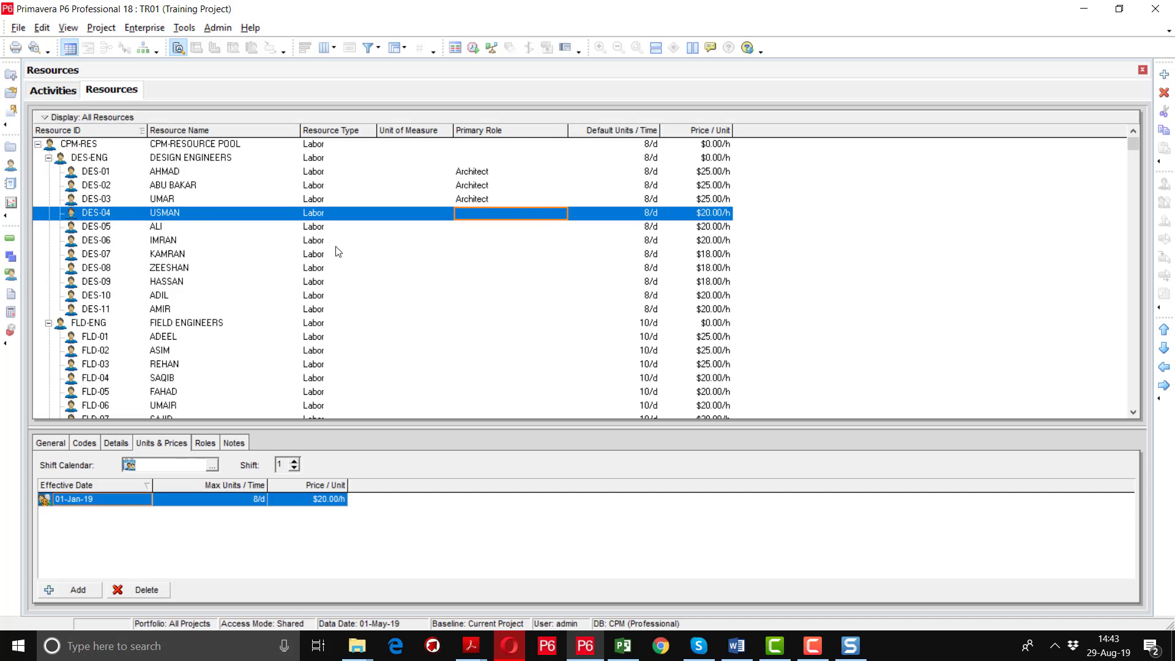
left_click(561, 213)
left_click(562, 213)
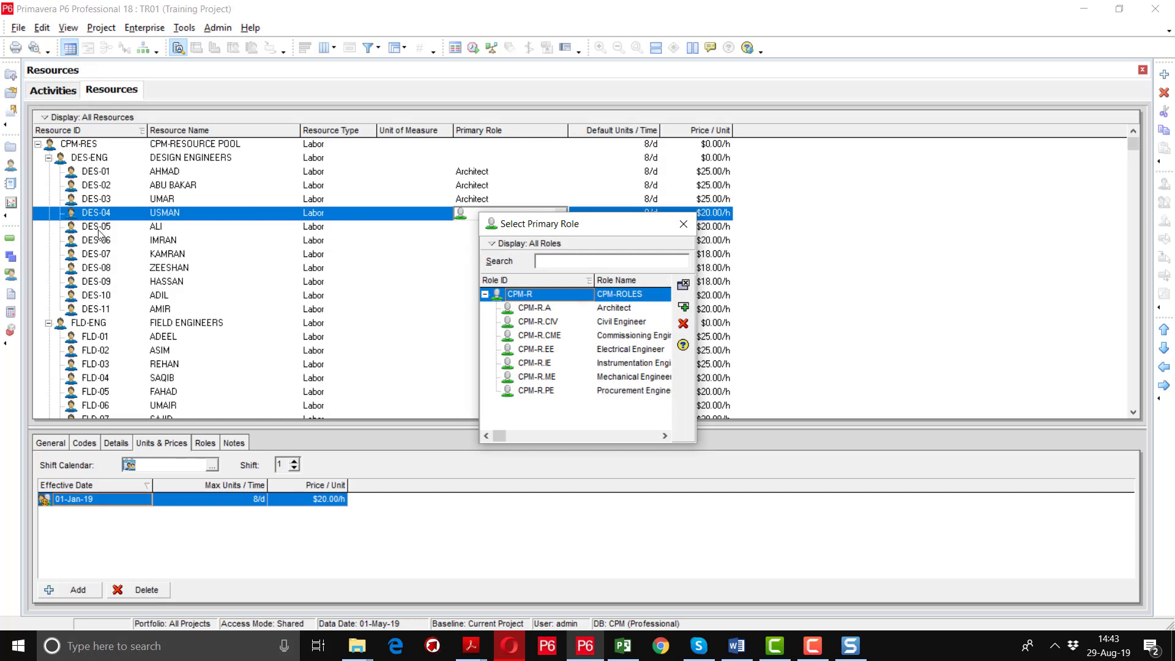
left_click(633, 325)
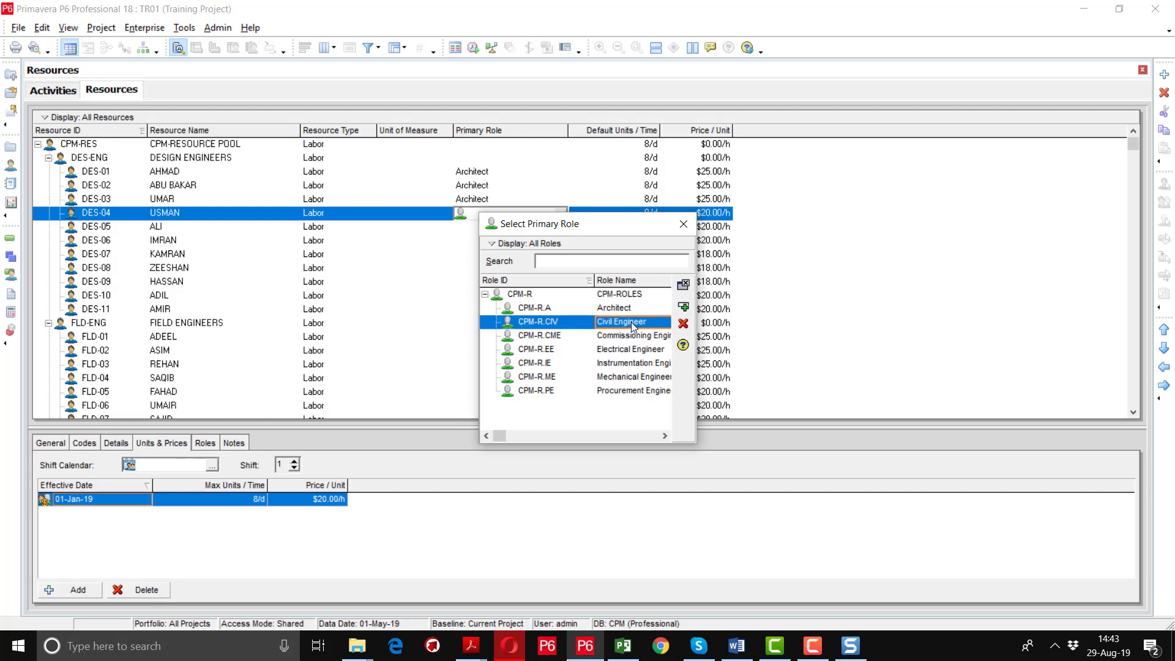
double_click(633, 323)
left_click(517, 227)
left_click(551, 227)
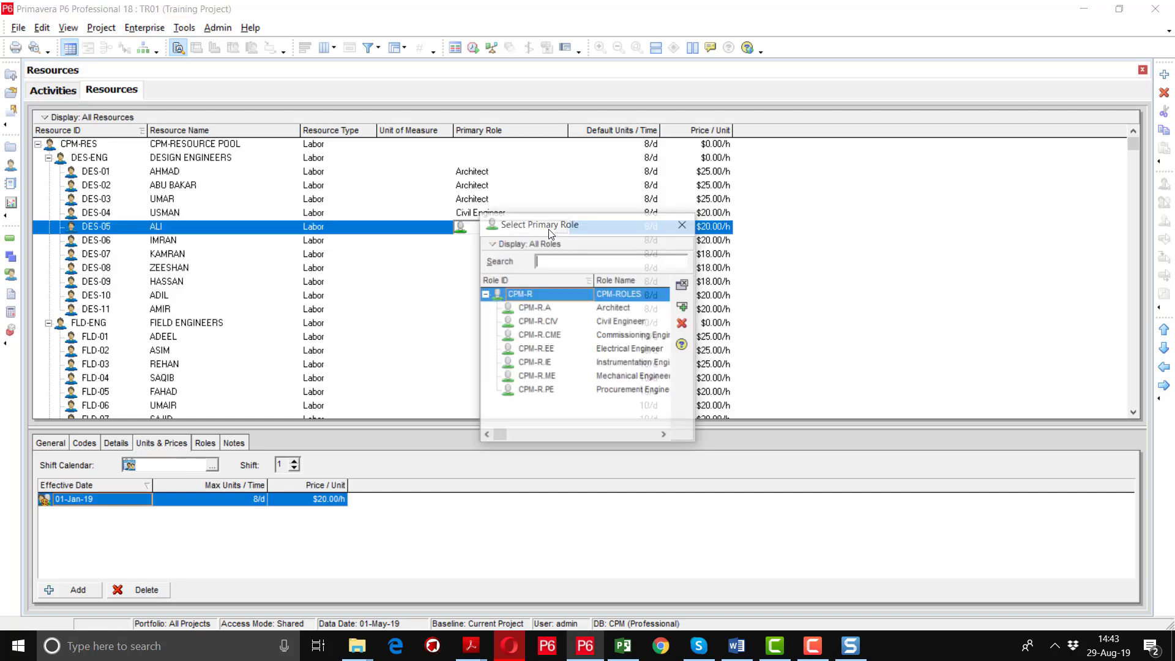
double_click(630, 323)
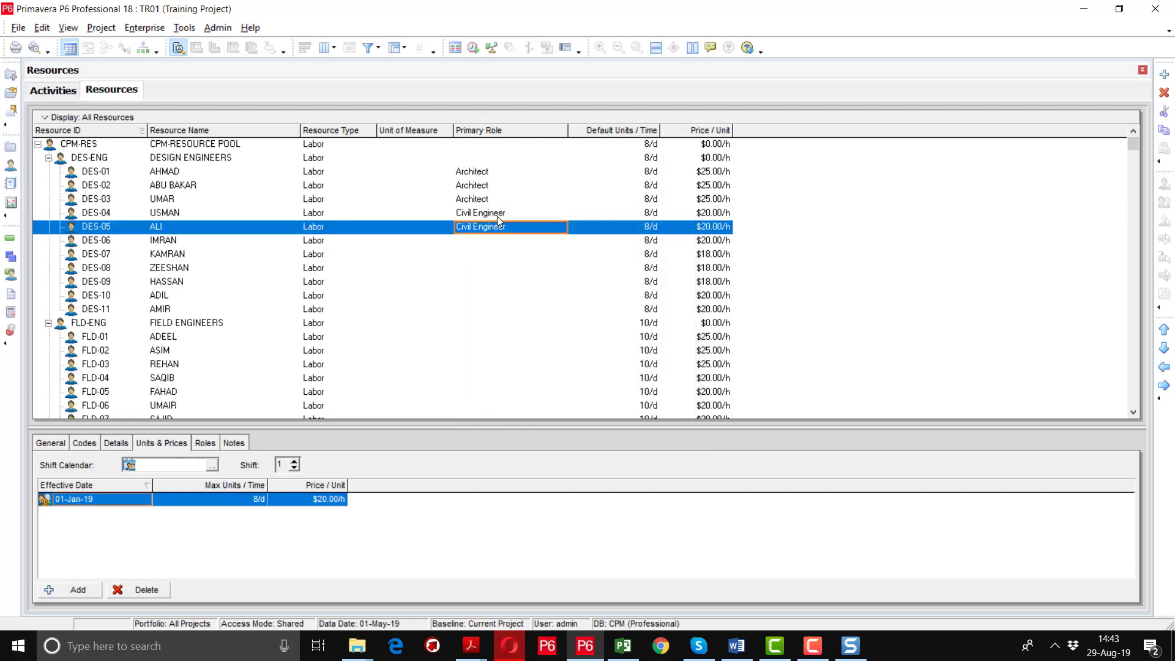
Step: Scroll the Resources list to verify each engineer's primary role, then open the Enterprise menu
scroll(497, 220, "down", 3)
scroll(477, 276, "up", 3)
scroll(168, 242, "down", 6)
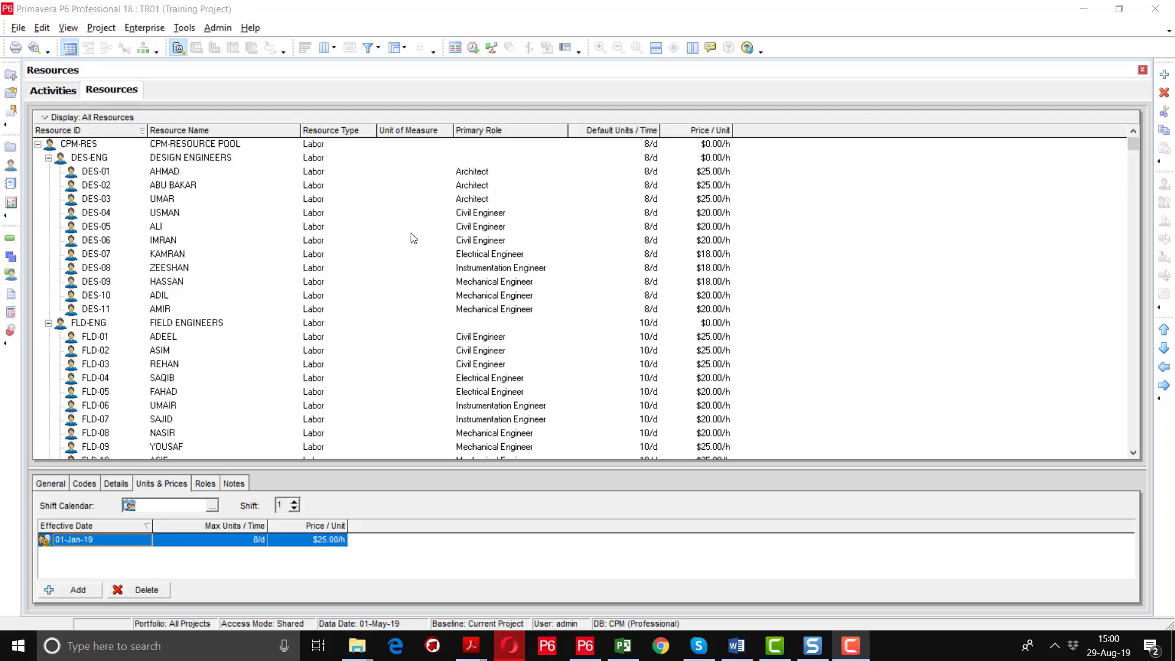
scroll(517, 204, "down", 2)
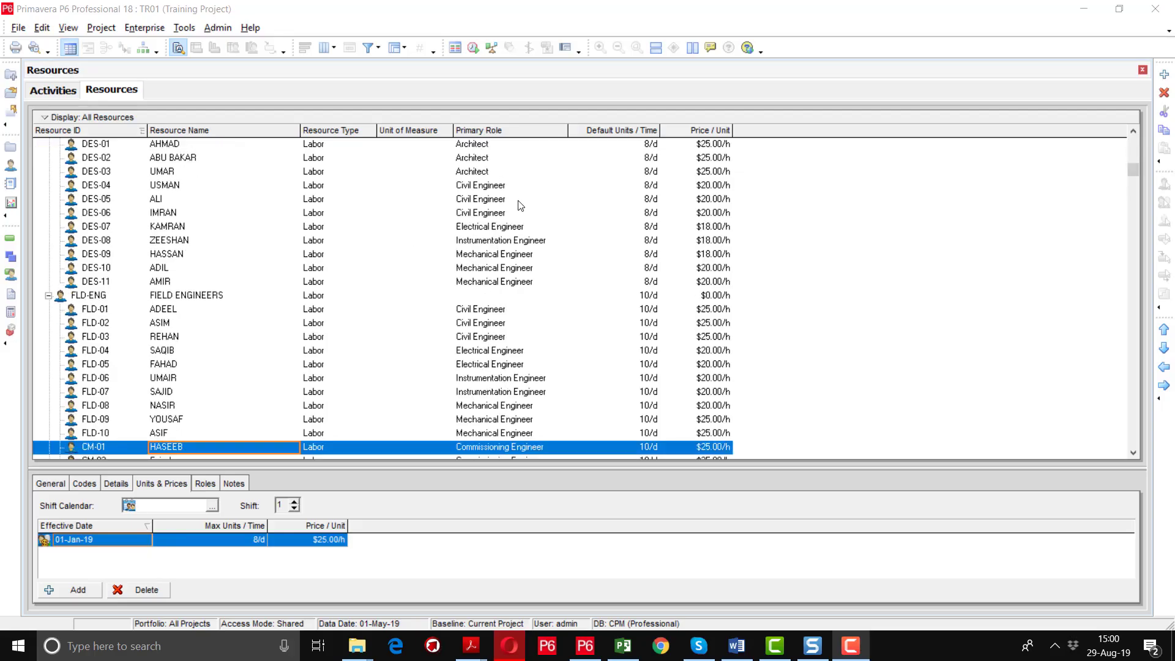
scroll(262, 204, "up", 2)
scroll(256, 206, "down", 6)
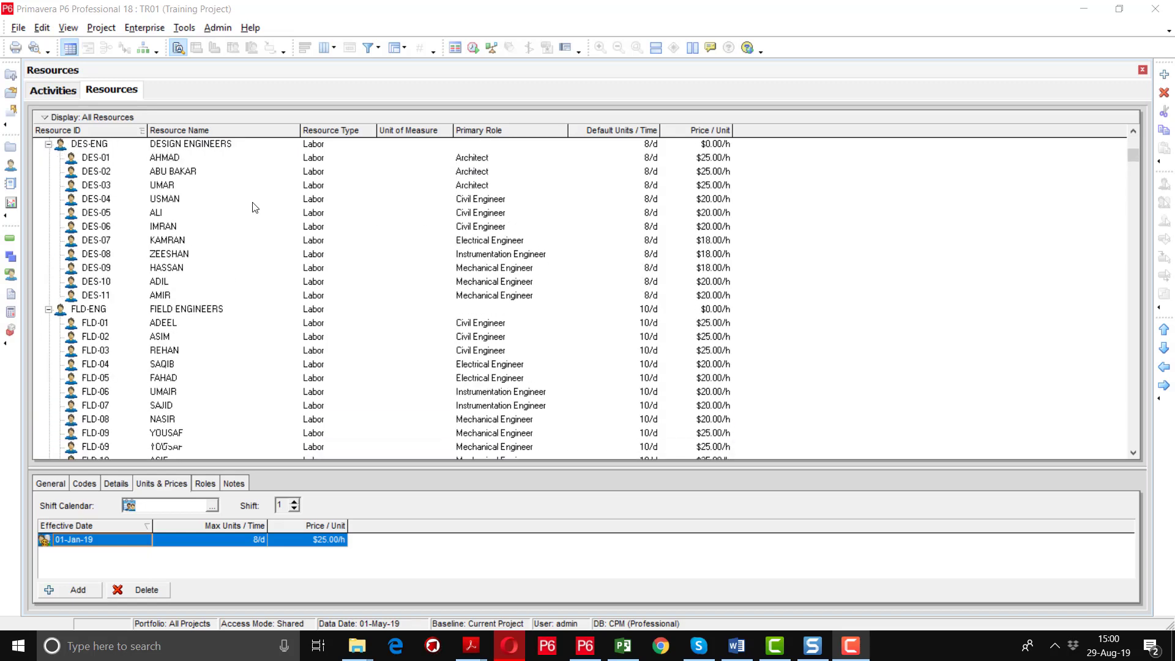
scroll(257, 248, "up", 6)
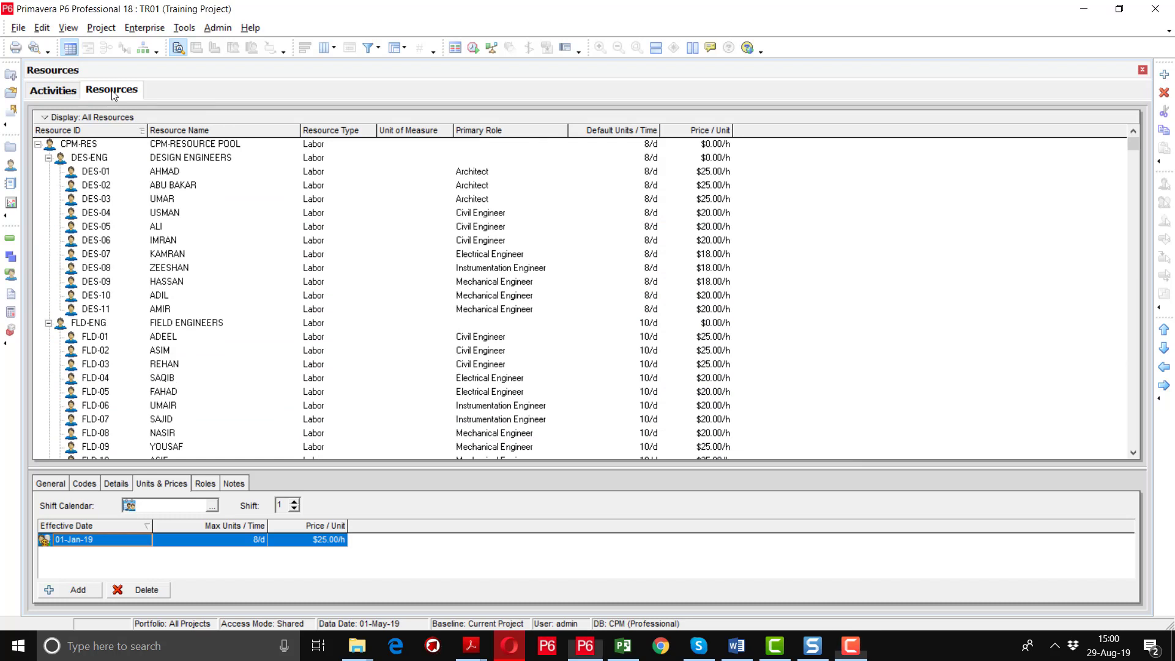
left_click(528, 177)
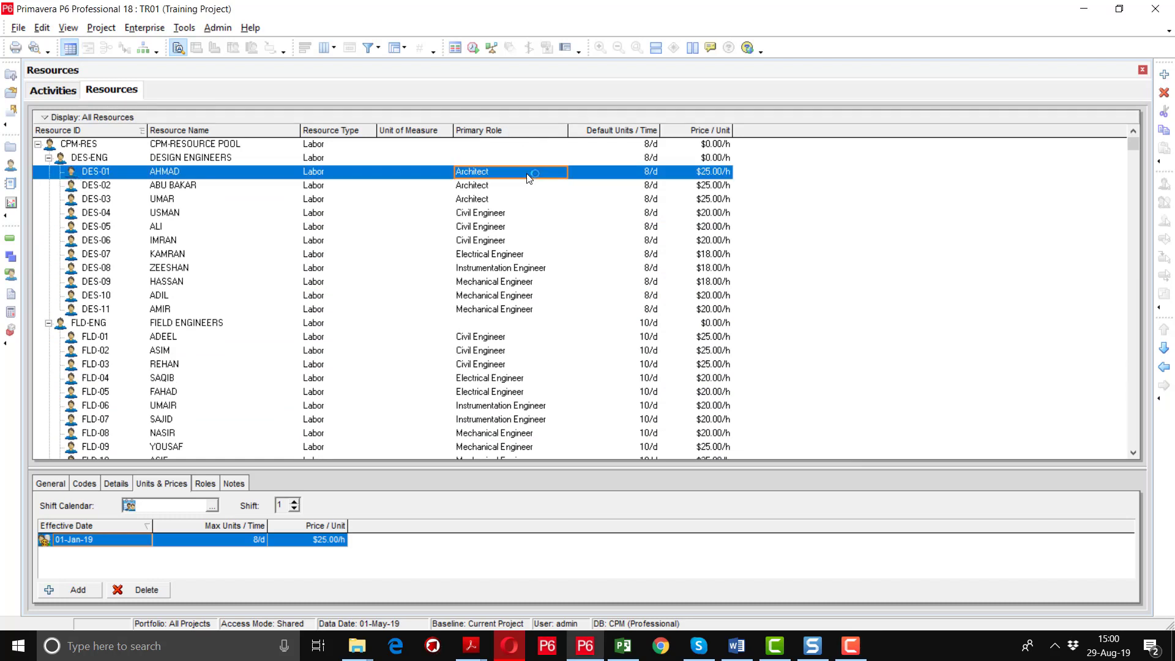
left_click(144, 28)
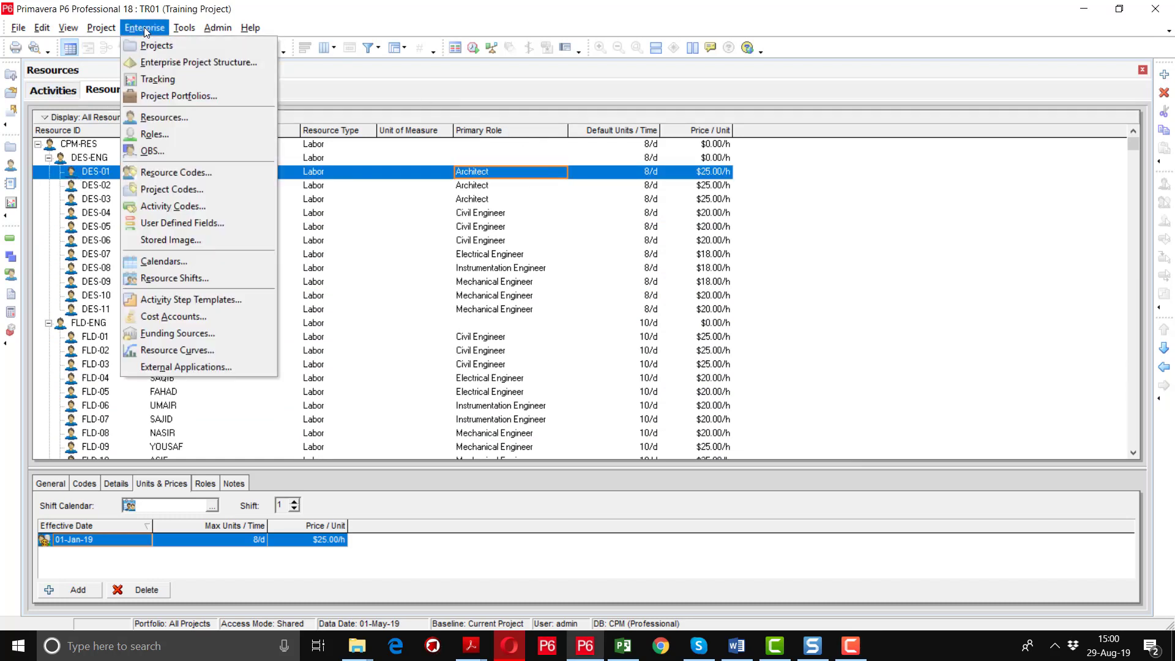
Step: Reopen Roles, review Civil Engineer's six linked resources, and open FLD-01's proficiency dropdown
left_click(167, 134)
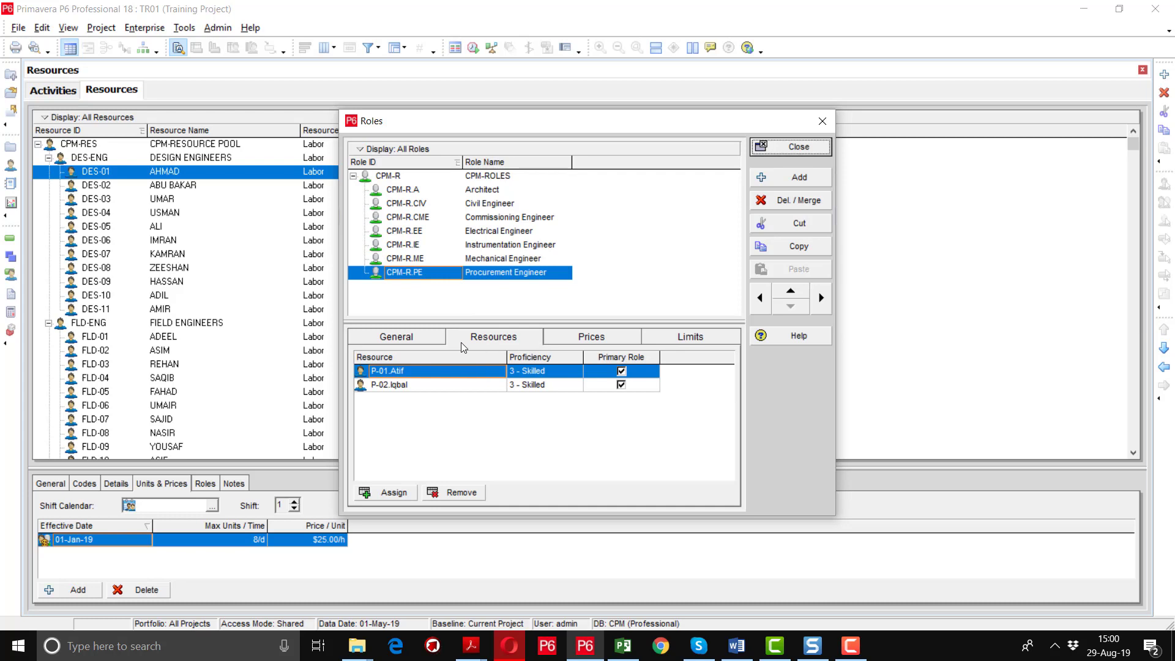
left_click(511, 241)
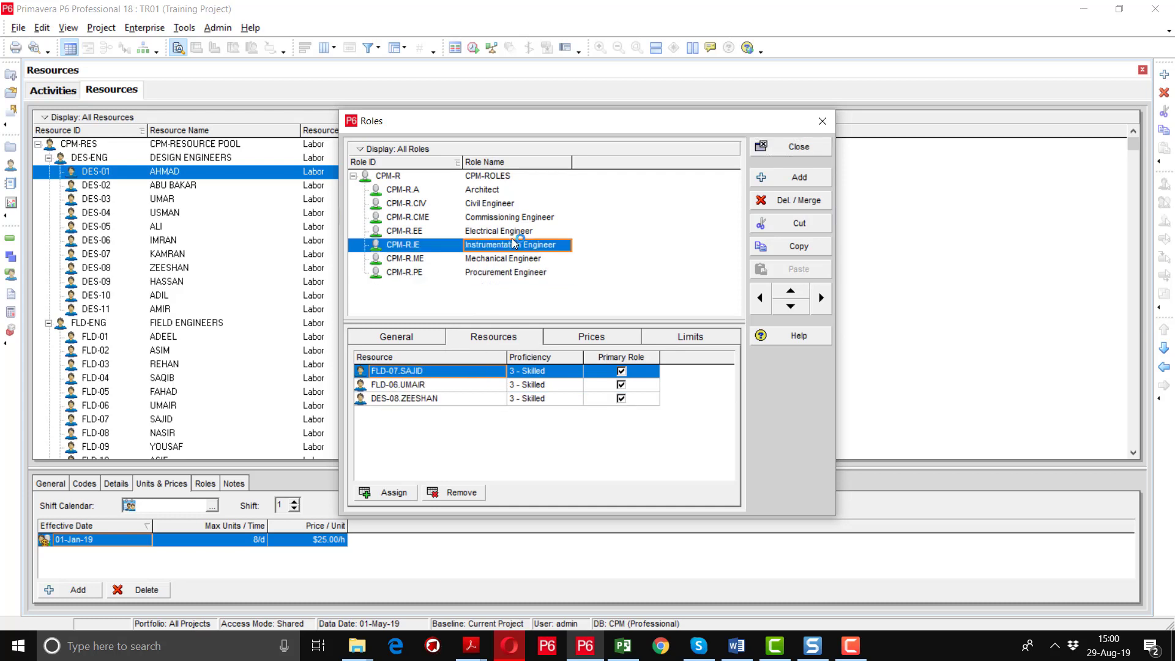
left_click(512, 199)
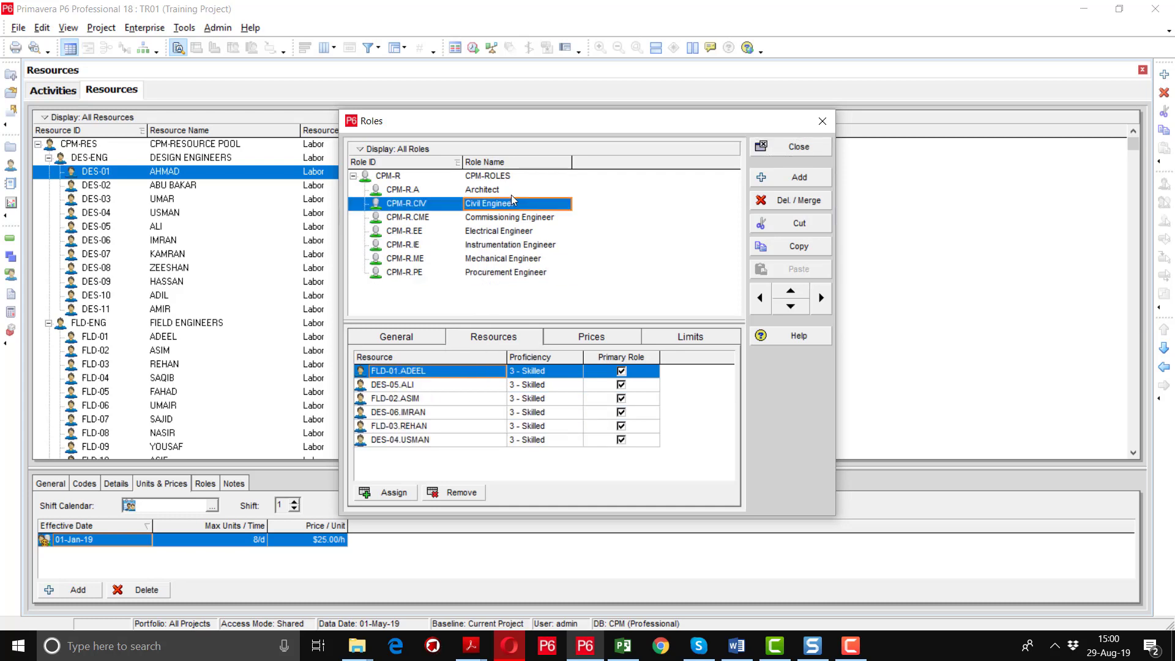
left_click(566, 377)
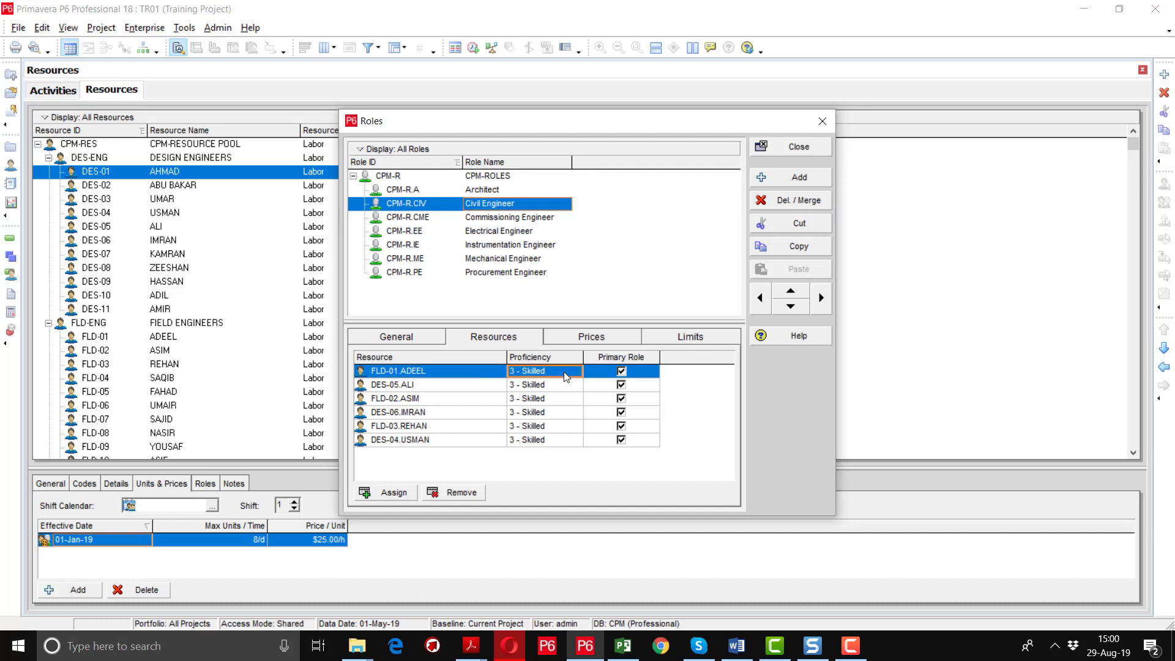
left_click(566, 376)
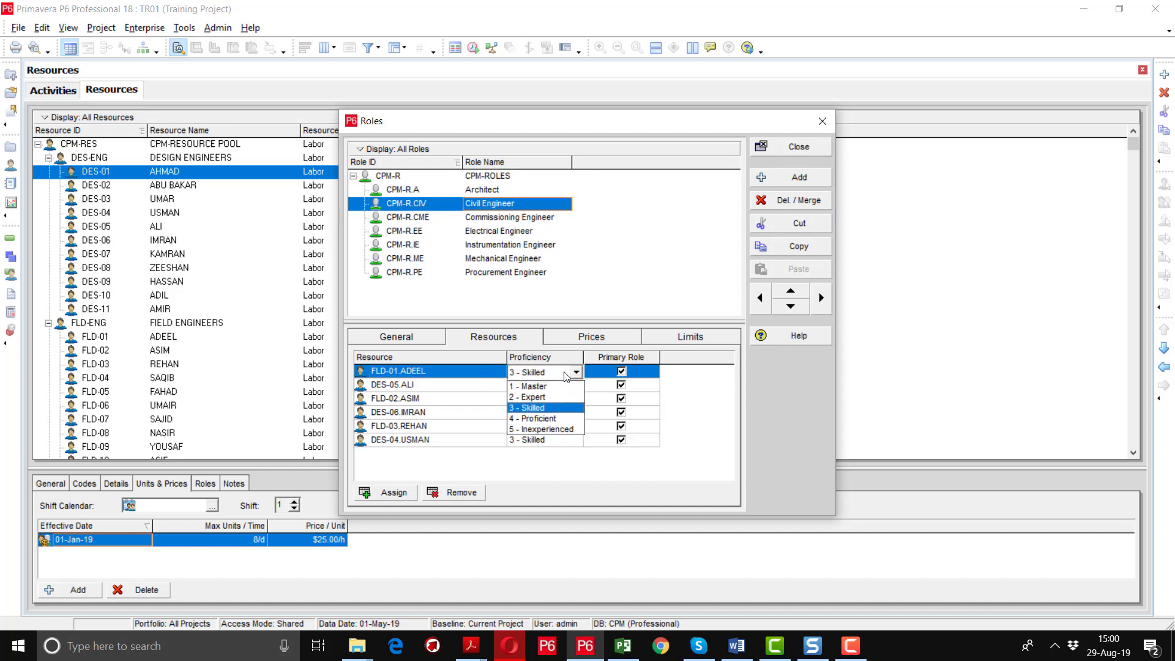